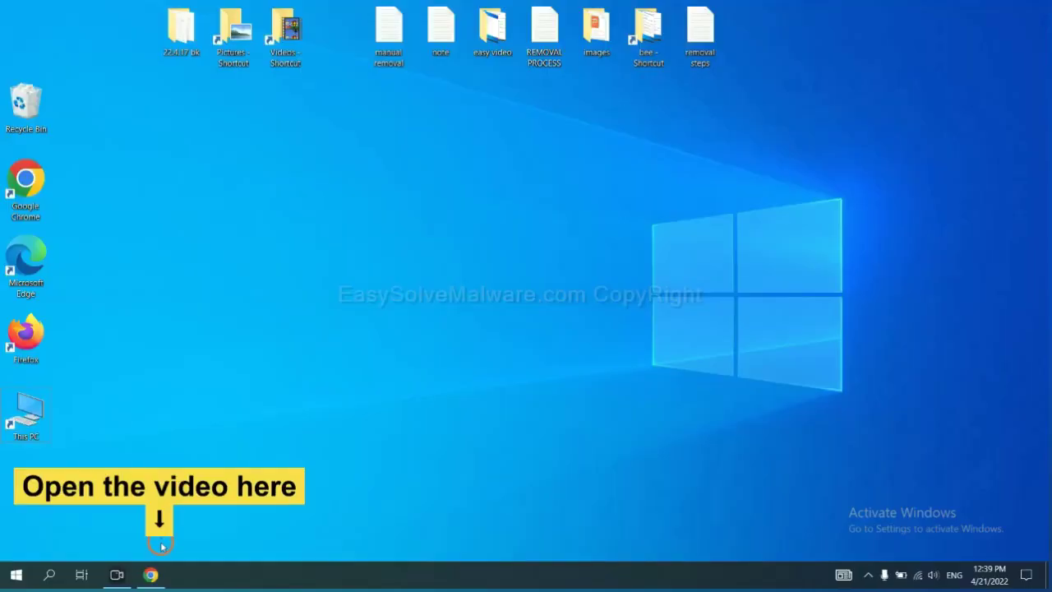
- Open the removal guide linked in the YouTube video's description in Chrome and download SpyHunter for Windows
left_click(158, 574)
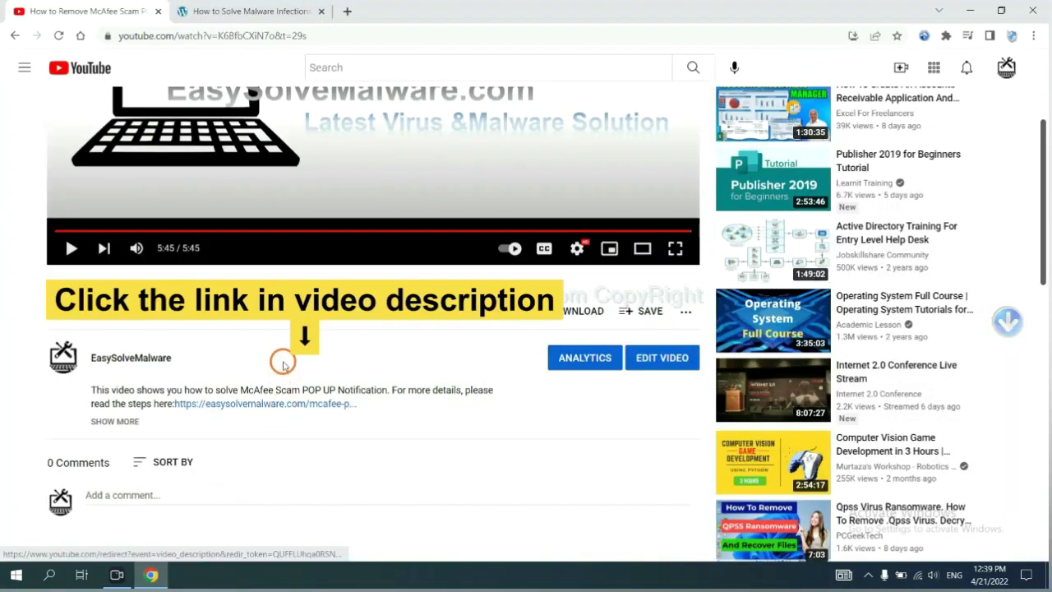
left_click(289, 405)
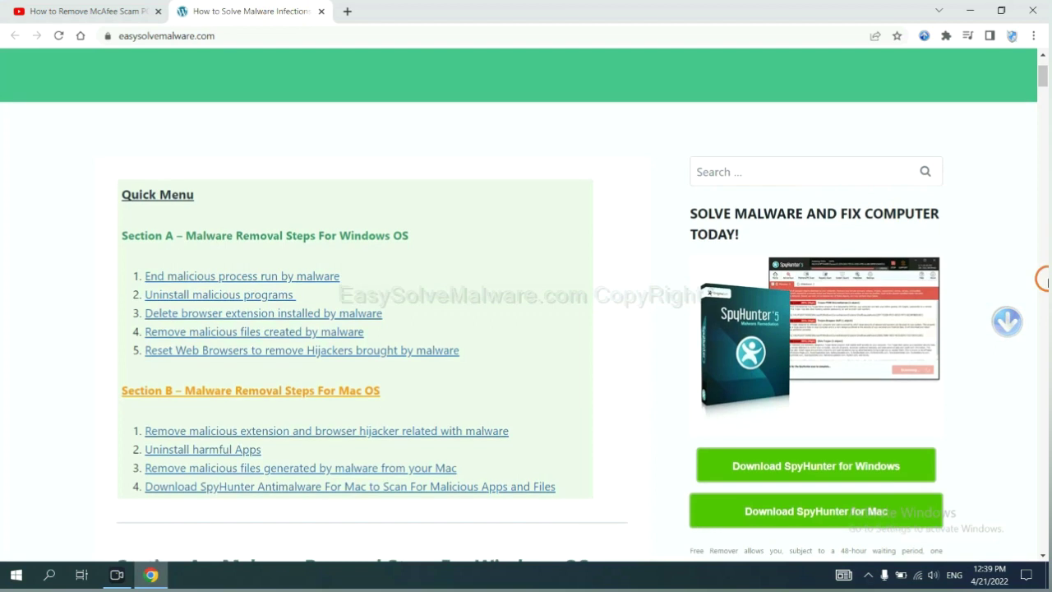
scroll(1047, 283, "down", 3)
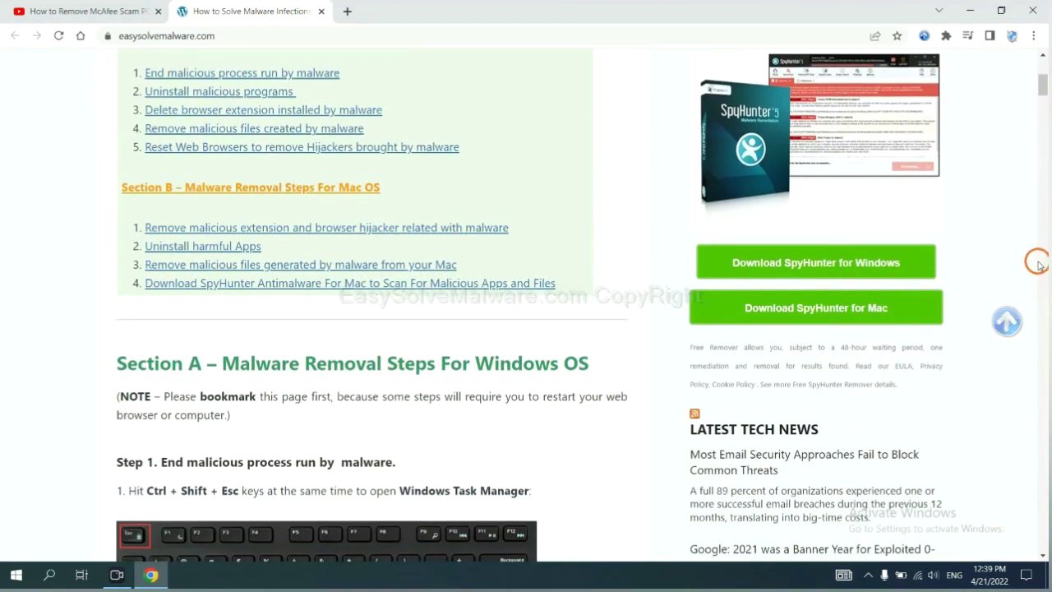
left_click(889, 261)
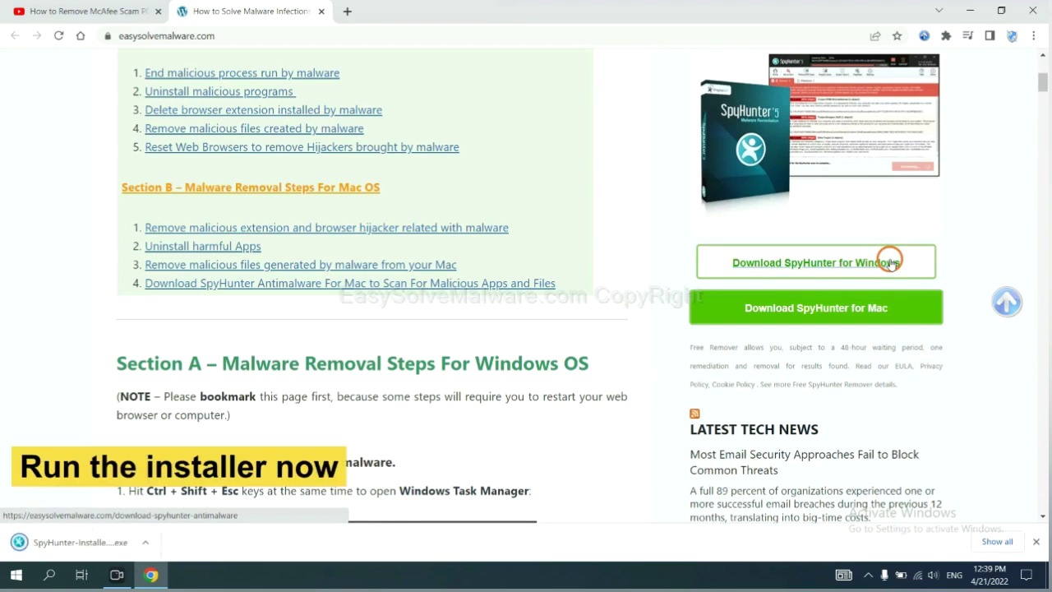
- Run the downloaded SpyHunter 5 installer in English, accept the EULA and Privacy Policy, and complete the installation
left_click(66, 542)
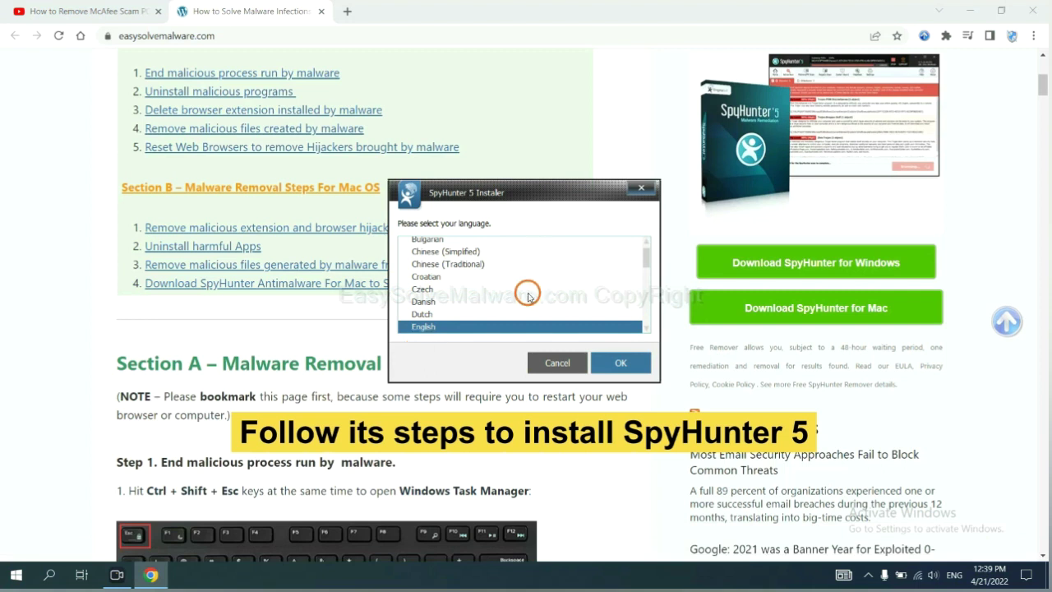
left_click(607, 363)
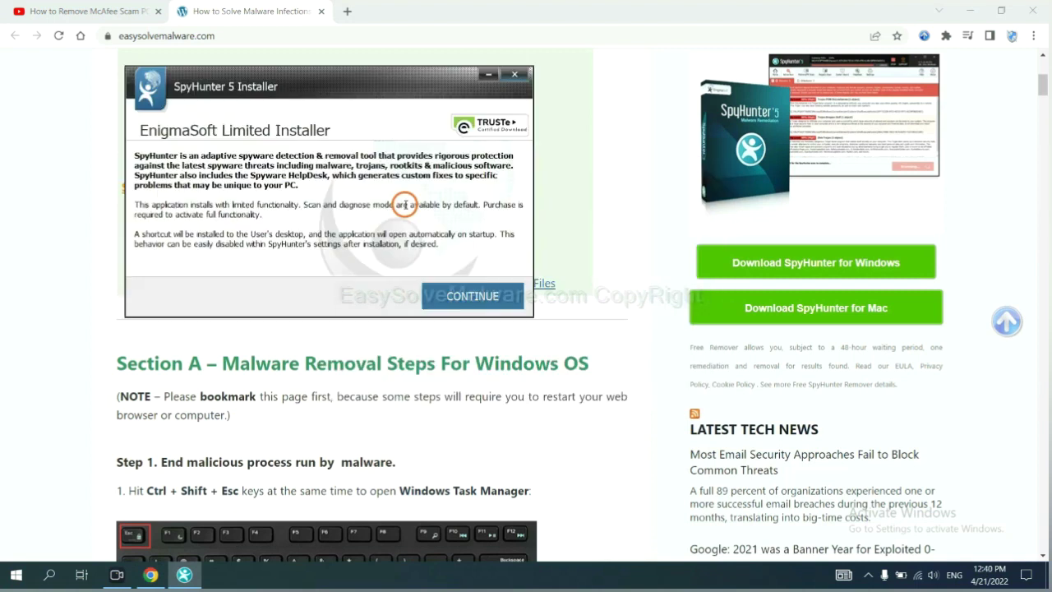
left_click(446, 297)
left_click(338, 261)
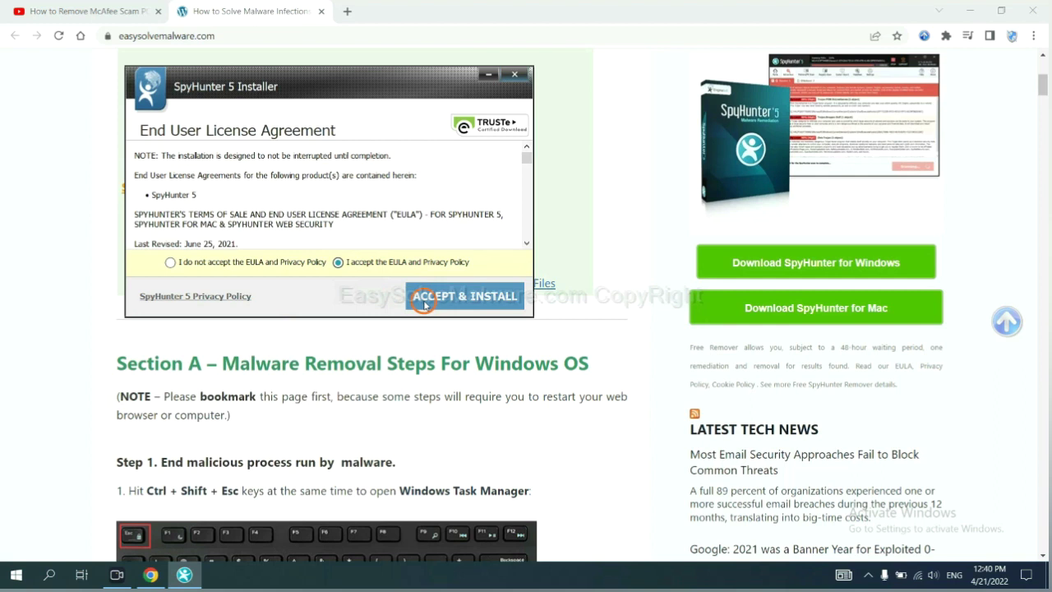
left_click(424, 302)
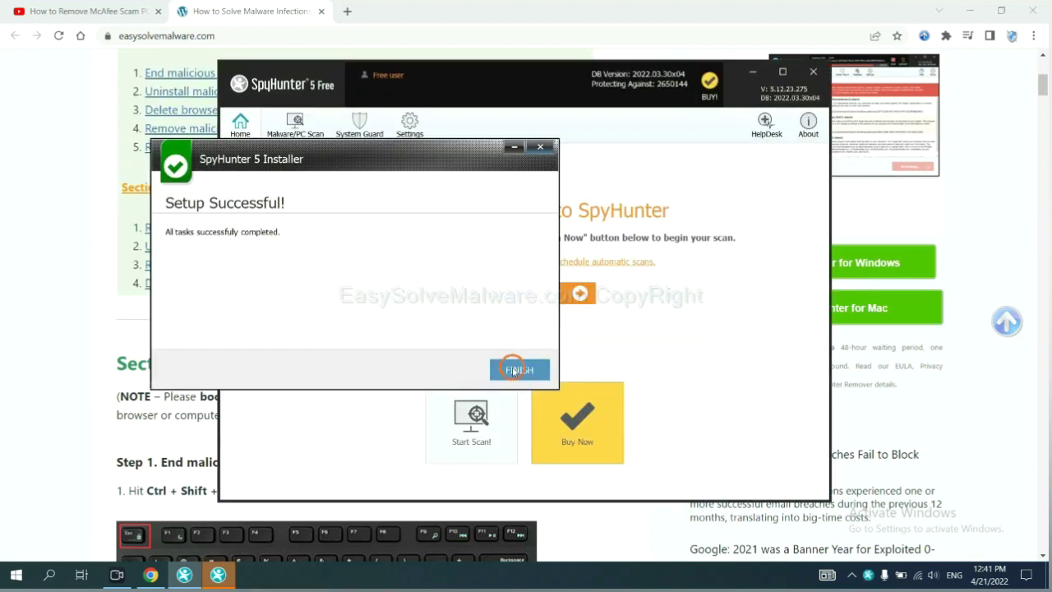
left_click(519, 369)
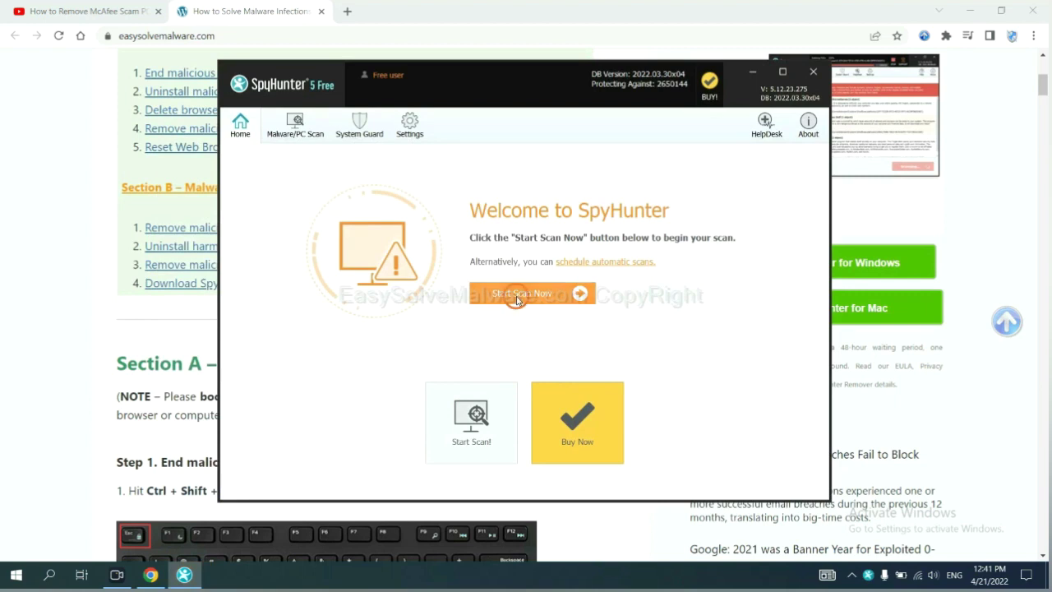
- Start a SpyHunter scan and proceed past the unknown objects with remove360.bat set to Disable
left_click(516, 301)
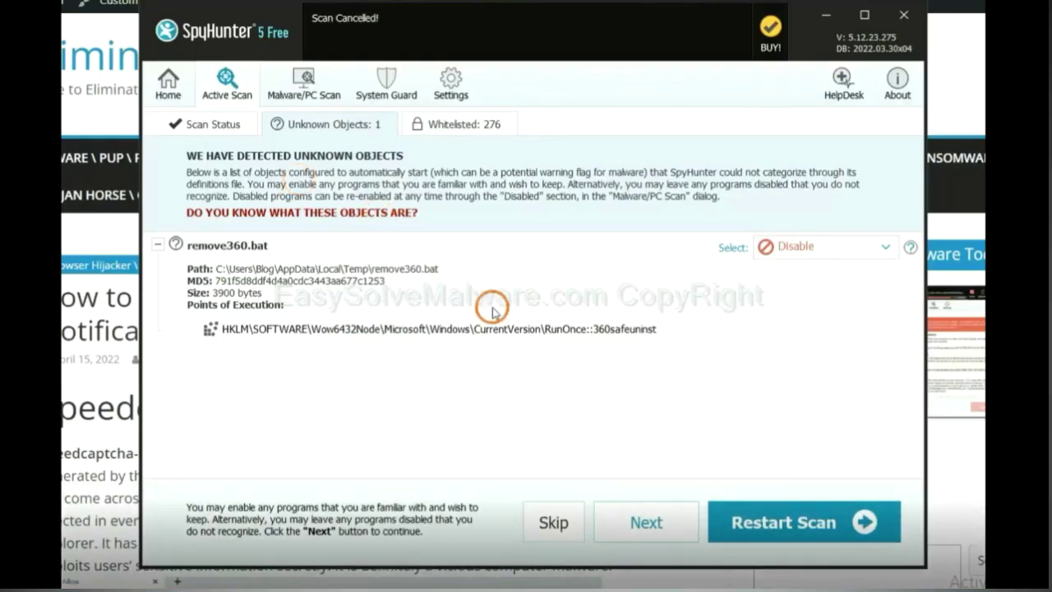
left_click(645, 525)
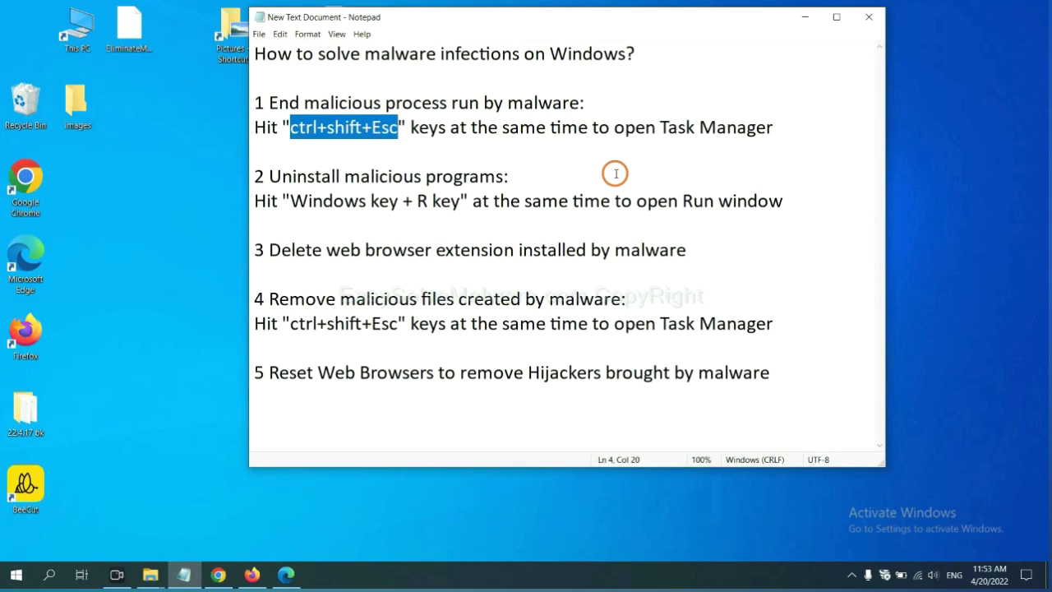
- Highlight the Task Manager shortcut under item 1 of the Notepad notes and open Task Manager
left_click(371, 131)
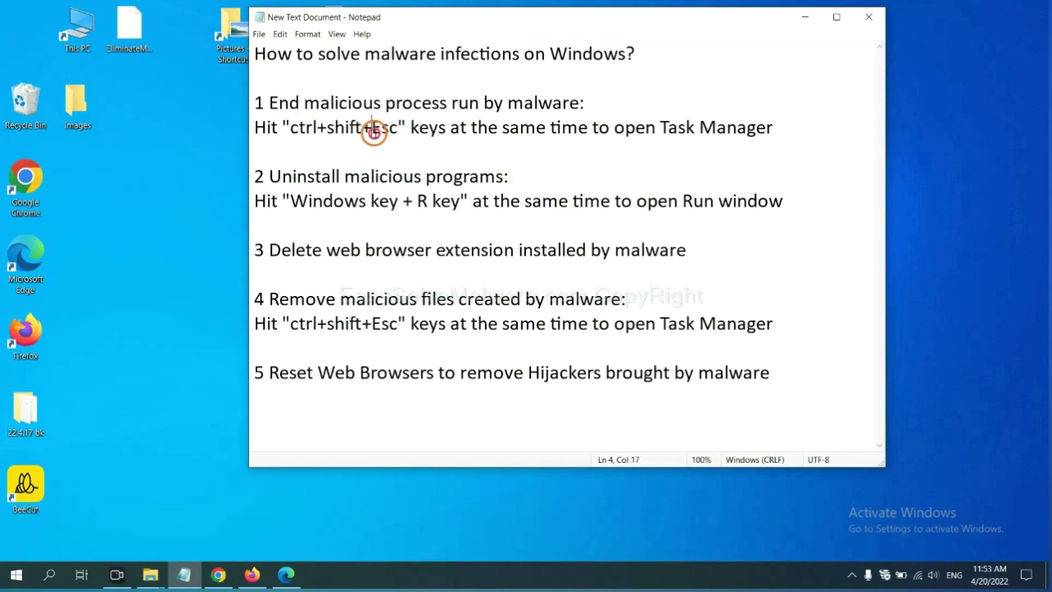
left_click_drag(398, 129, 289, 130)
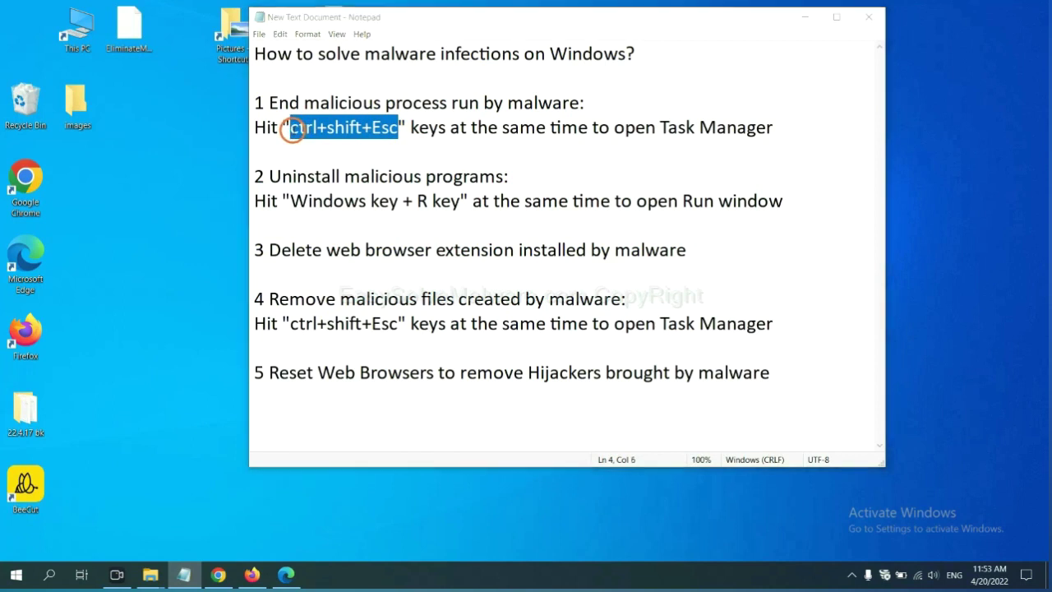
key("ctrl+shift+Escape")
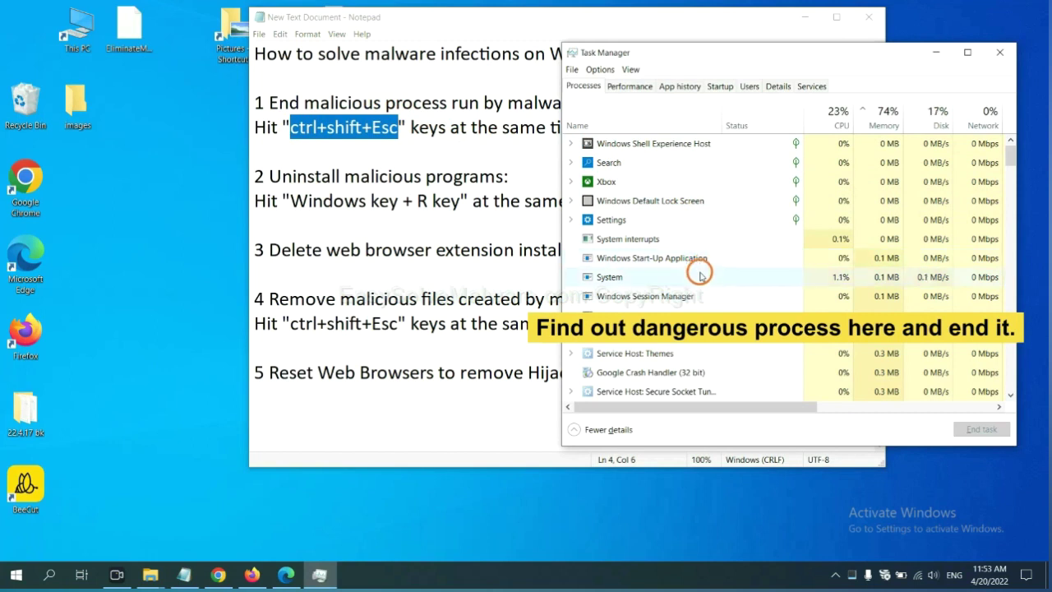
- Select the System process and the Usermode Font Driver Host process as examples, and close Task Manager without ending any task
left_click(700, 276)
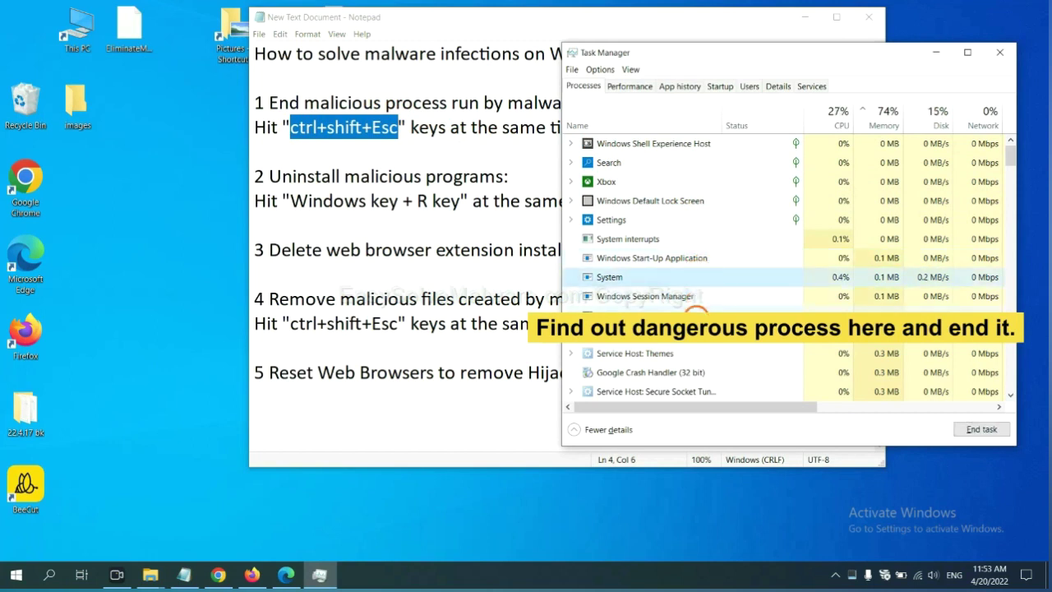
left_click(696, 313)
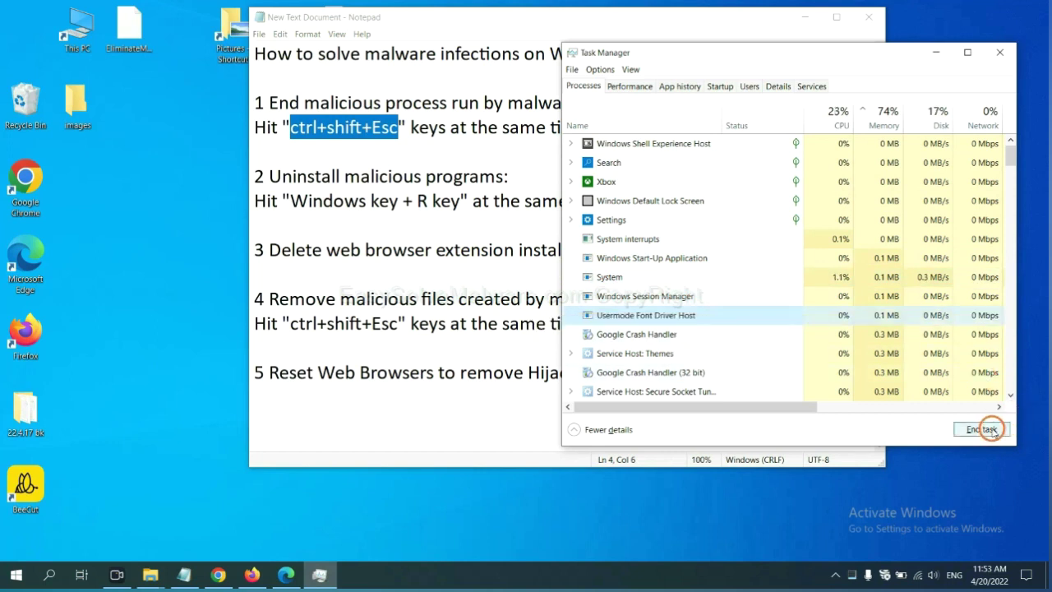
left_click(994, 54)
- Highlight the Run window shortcut under item 2 of the Notepad notes
left_click(650, 223)
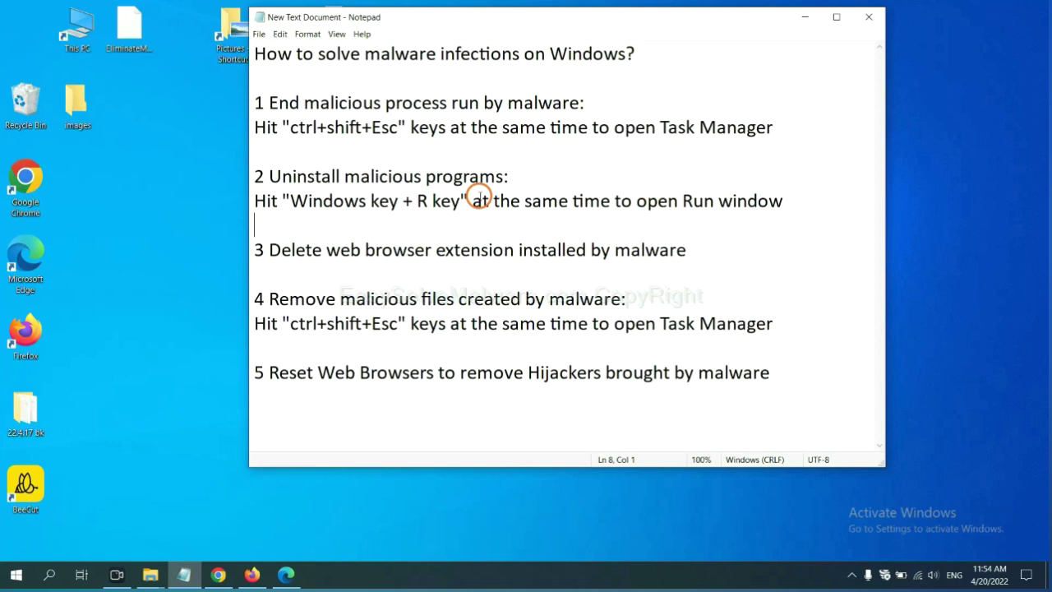
left_click(291, 203)
left_click_drag(292, 204, 456, 209)
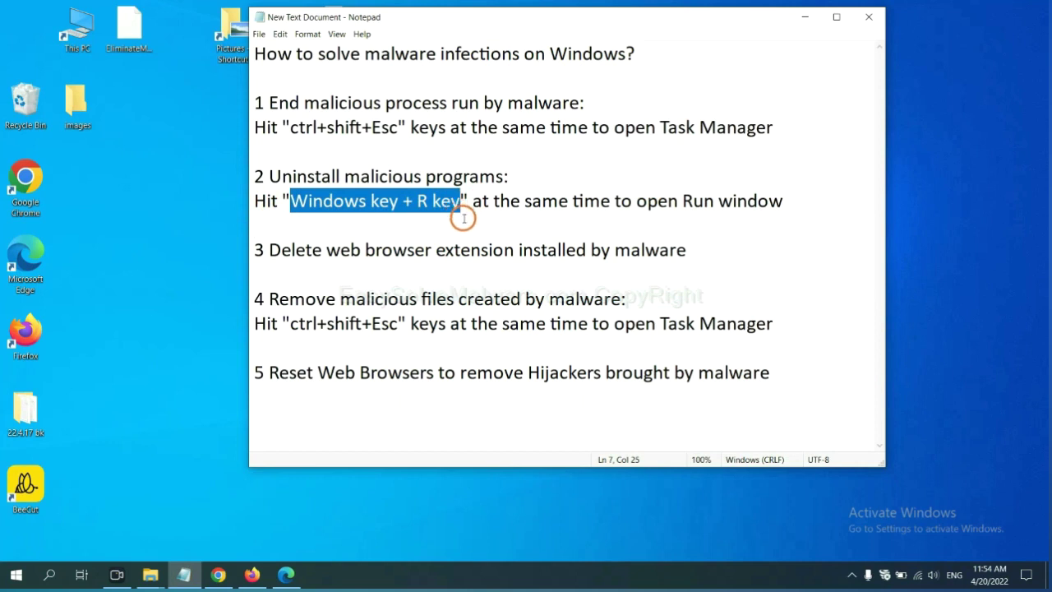
- Open the Run window, move it beside the notes, and launch "control panel" from it
key("super+r")
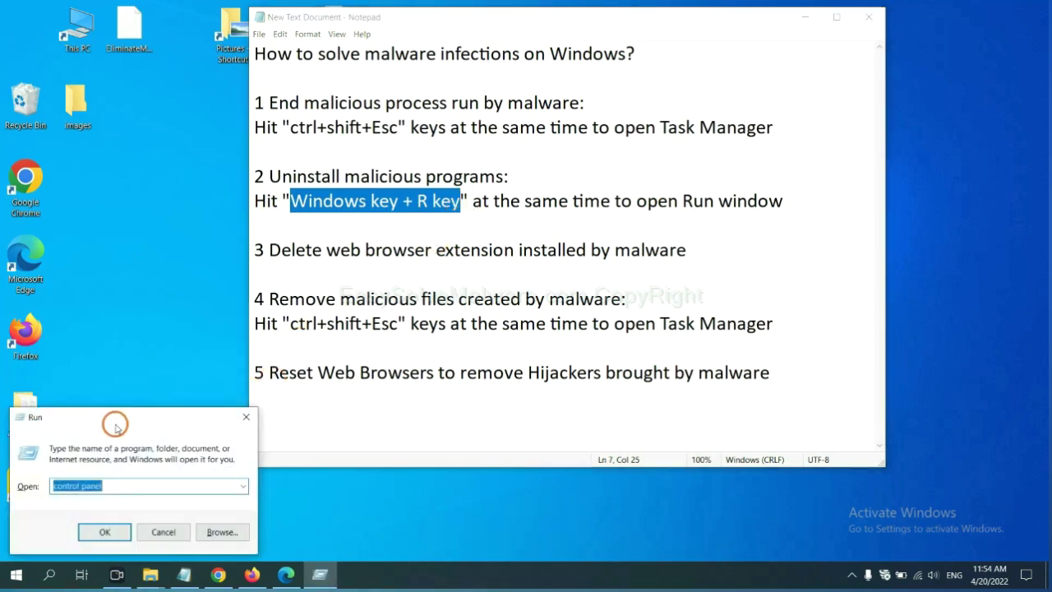
left_click_drag(116, 427, 799, 186)
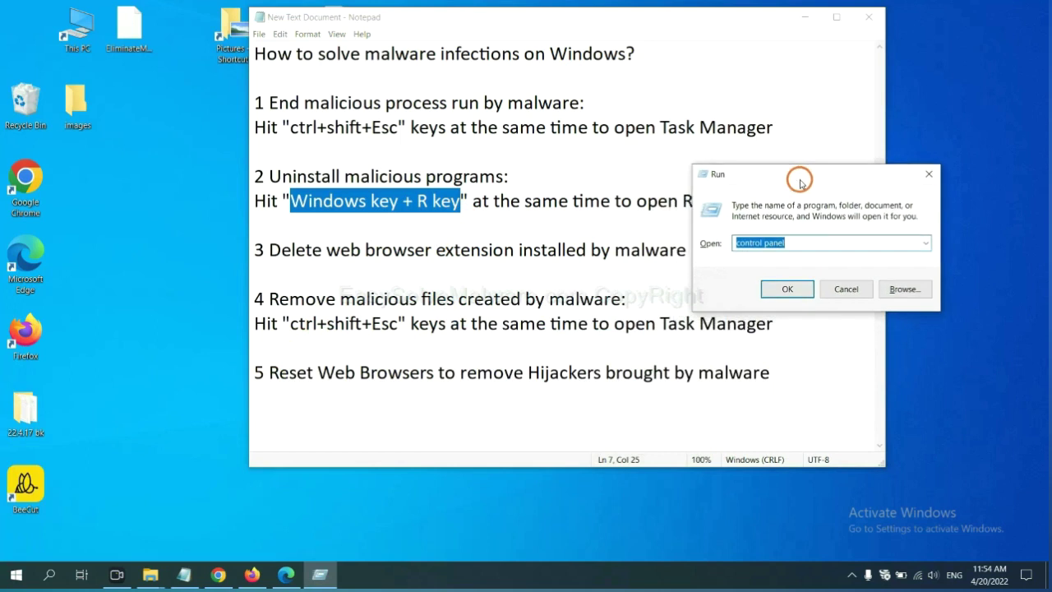
left_click(809, 242)
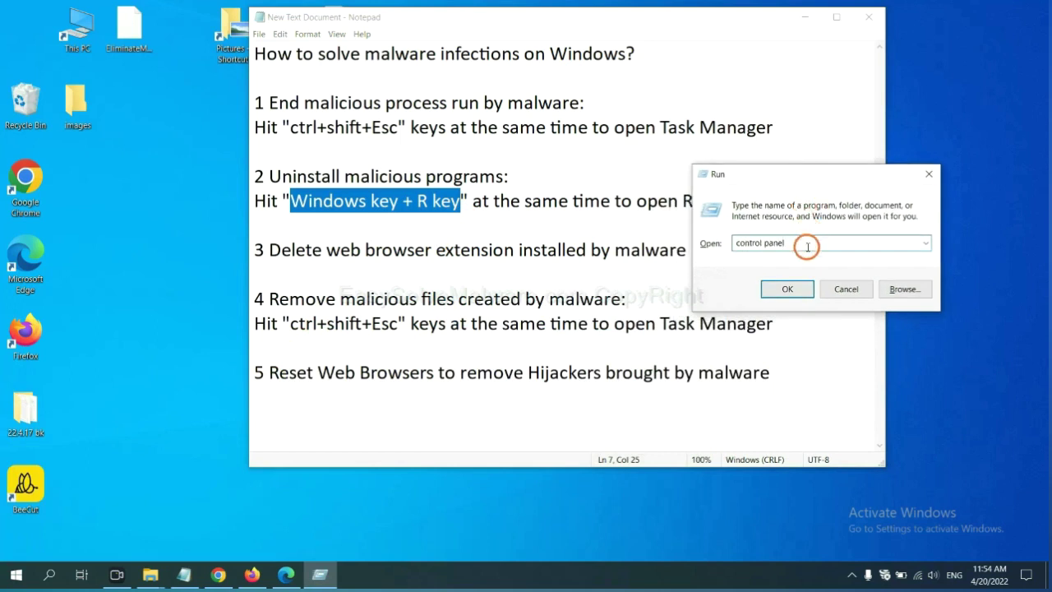
left_click_drag(806, 243, 715, 243)
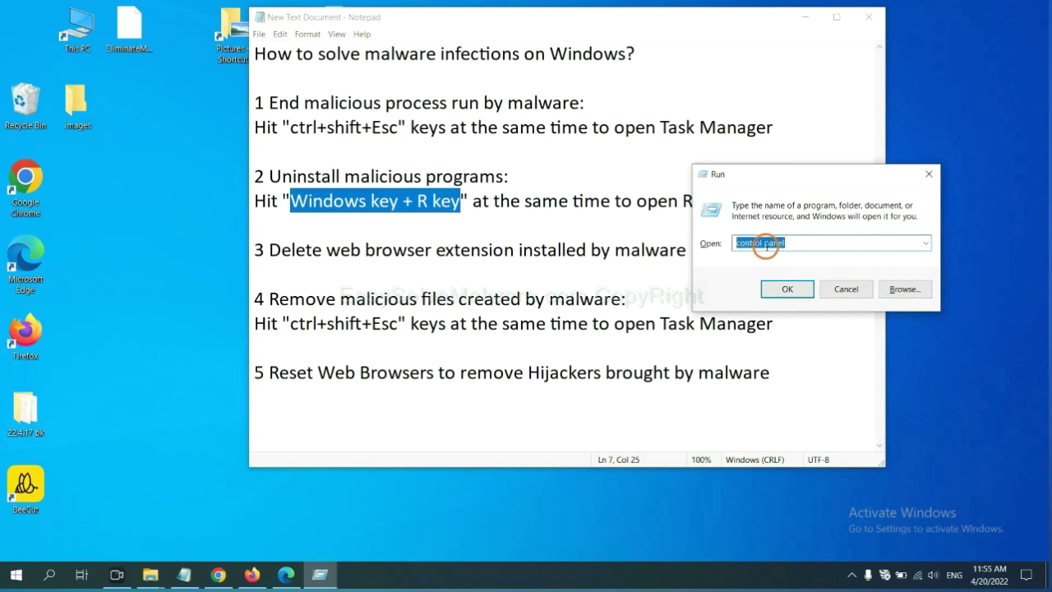
left_click(785, 290)
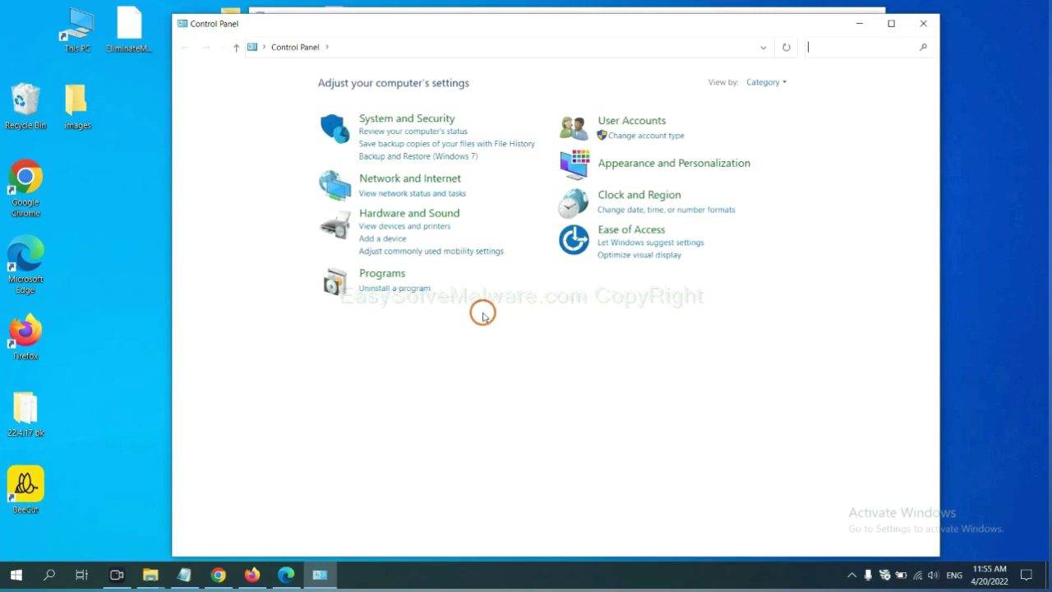
- Open the list of installed programs, select Xiph.Org Open Codecs 0.85.17777, and close the window without uninstalling it
left_click(413, 291)
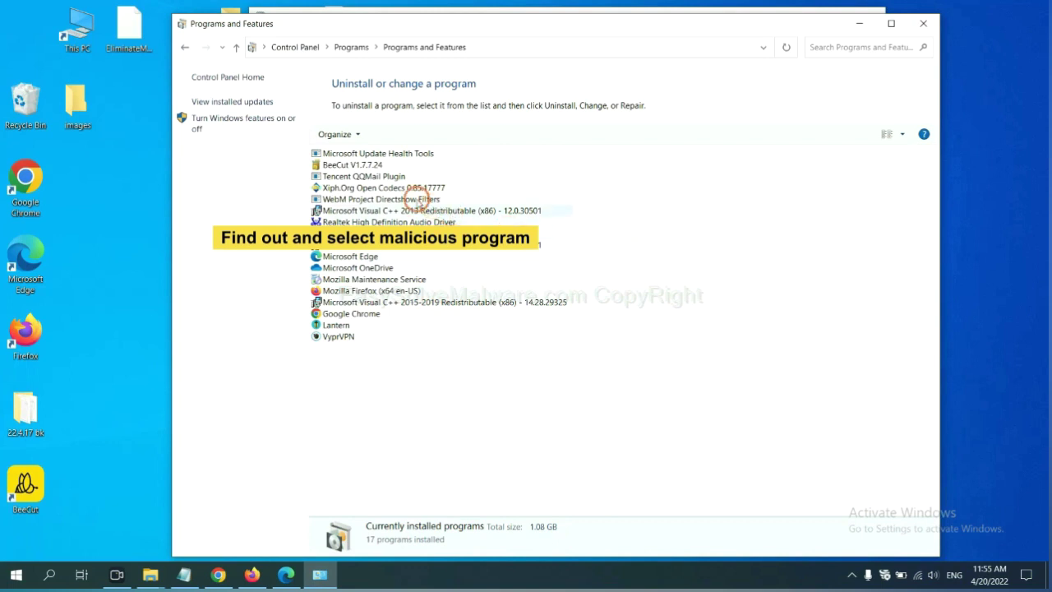
left_click(412, 187)
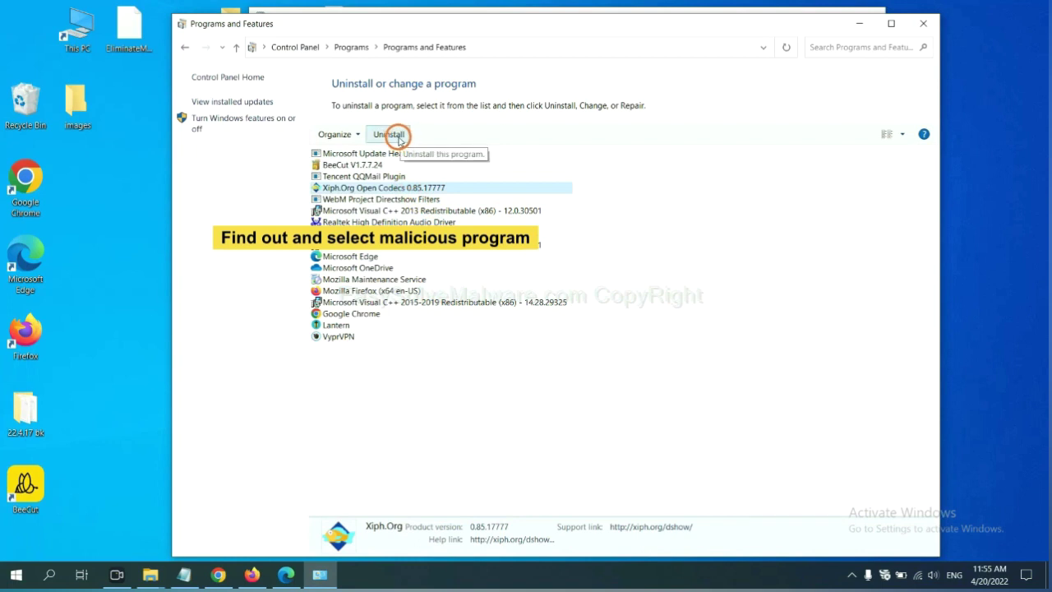
left_click(923, 23)
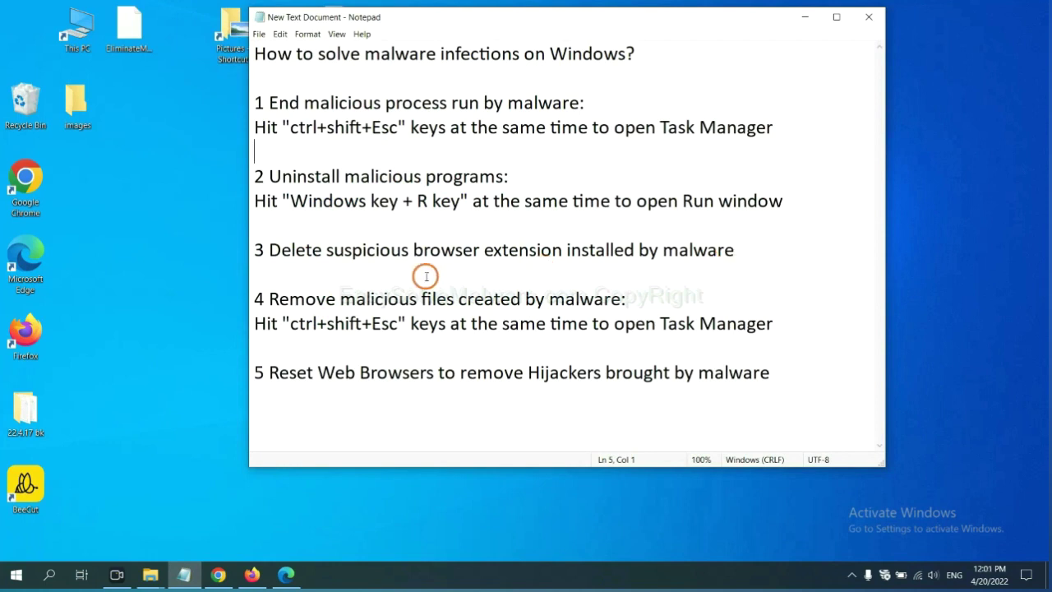
- Switch to Chrome and open its Extensions page to check for suspicious extensions
left_click(218, 575)
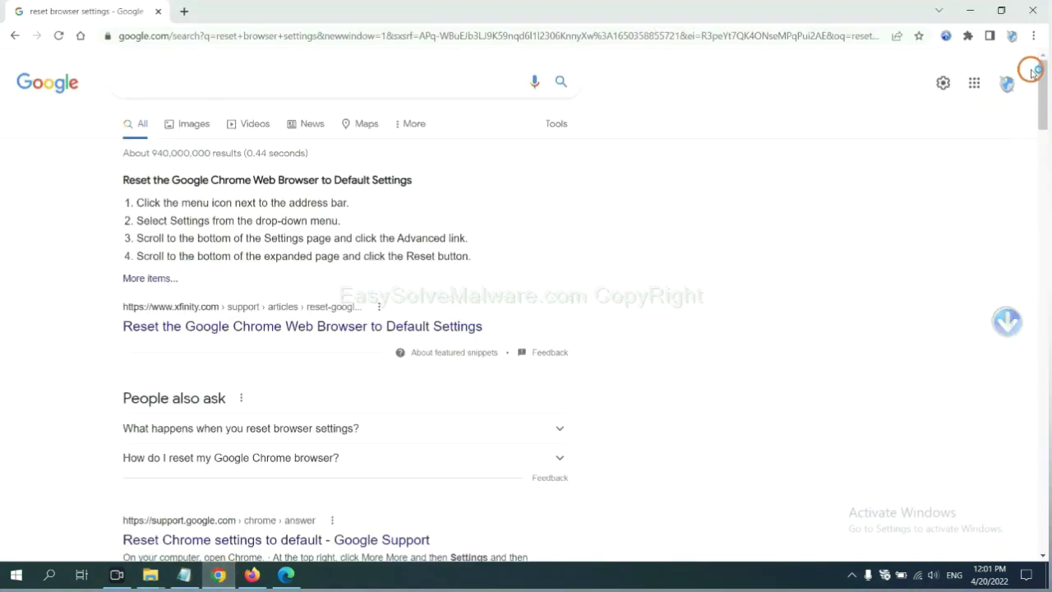
left_click(1033, 36)
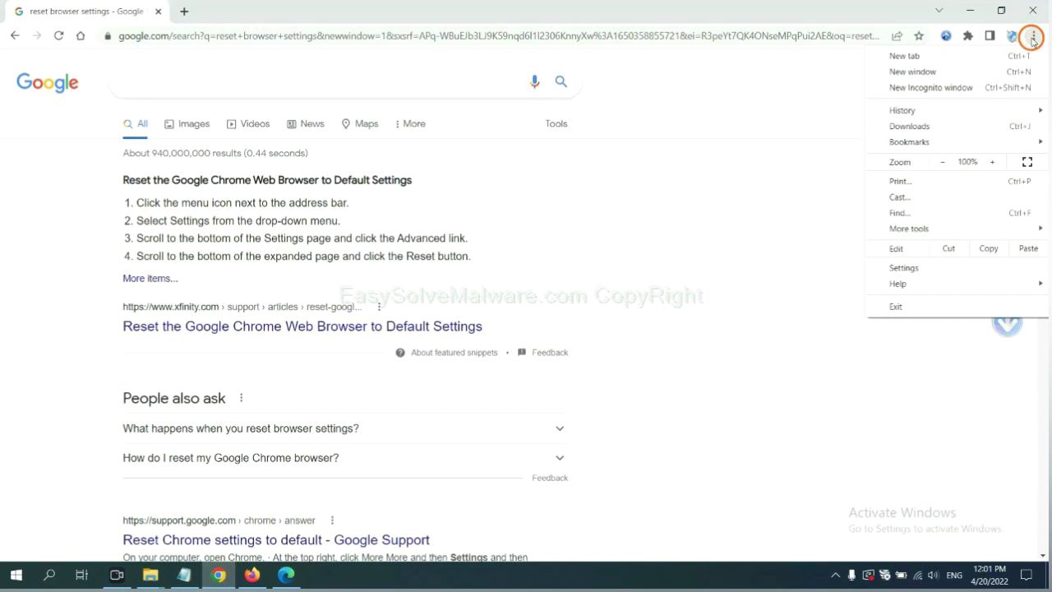
mouse_move(941, 229)
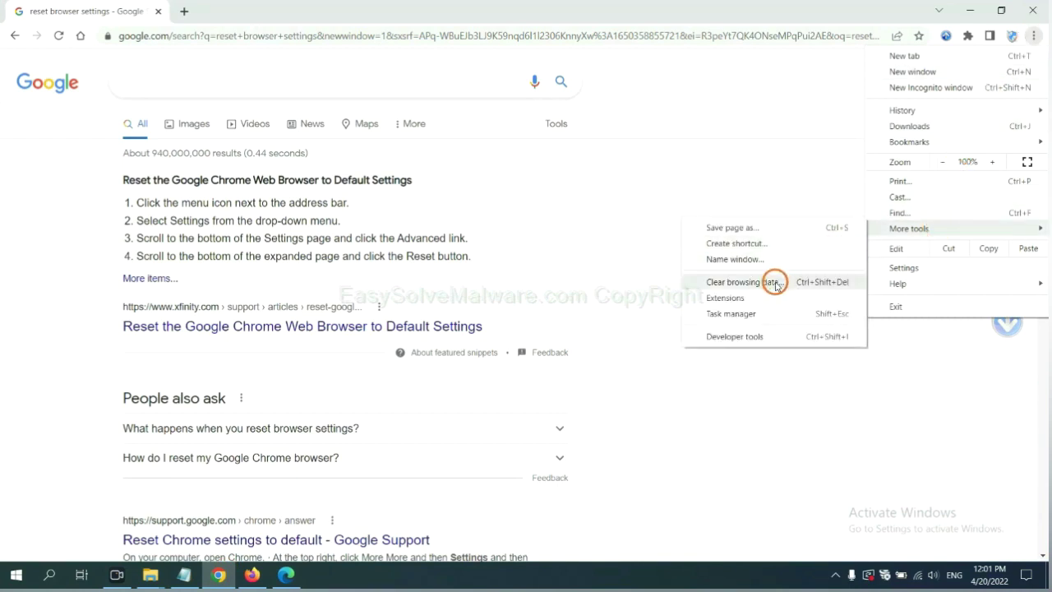
left_click(725, 297)
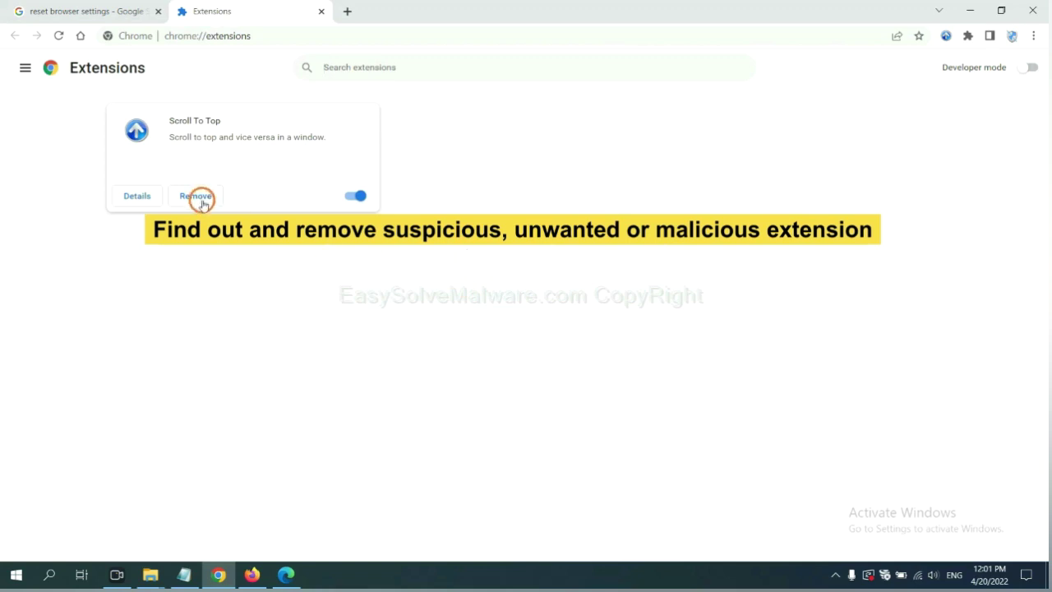
- Switch to Firefox, open its add-ons manager, and show the removal options for the GIPHY for Firefox extension
left_click(251, 574)
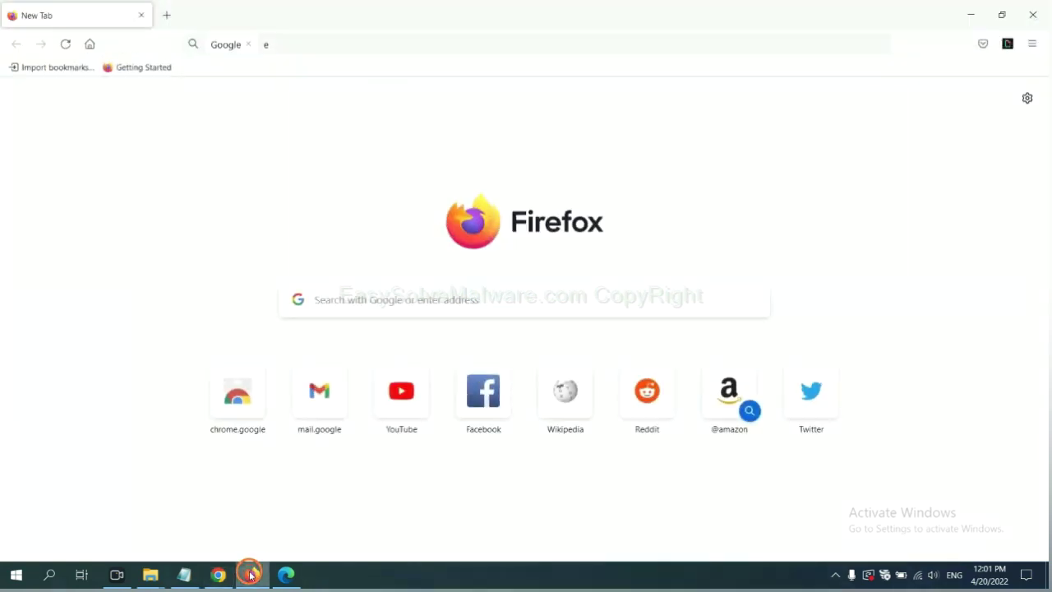
left_click(1033, 45)
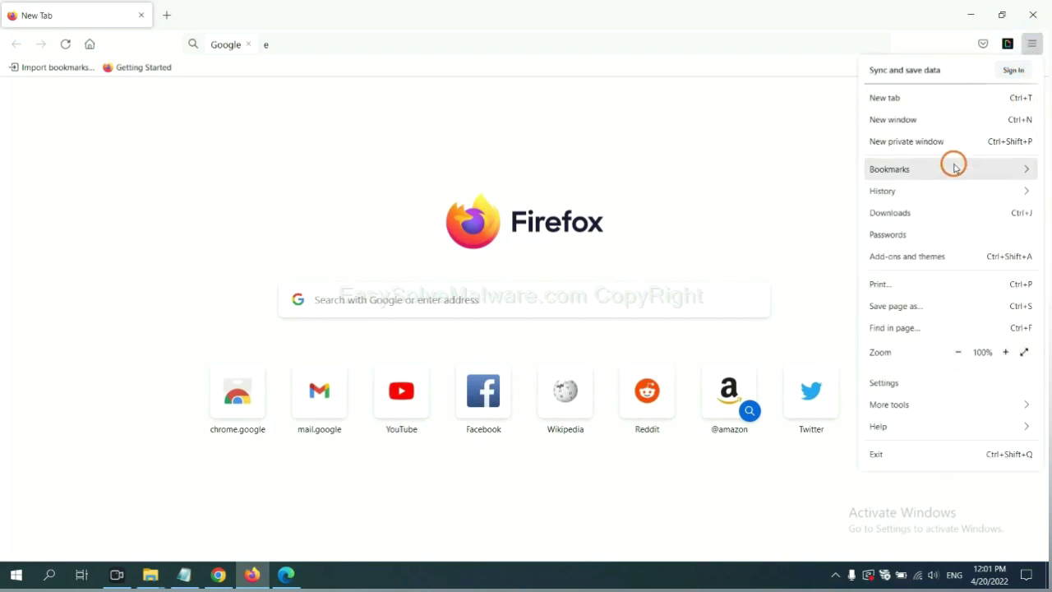
left_click(915, 263)
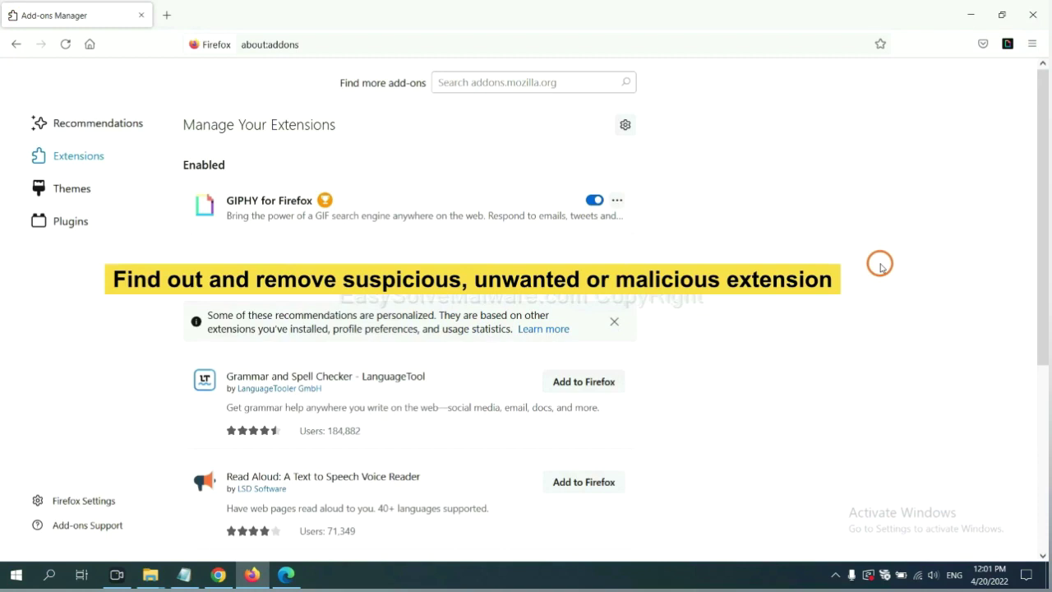
left_click(617, 202)
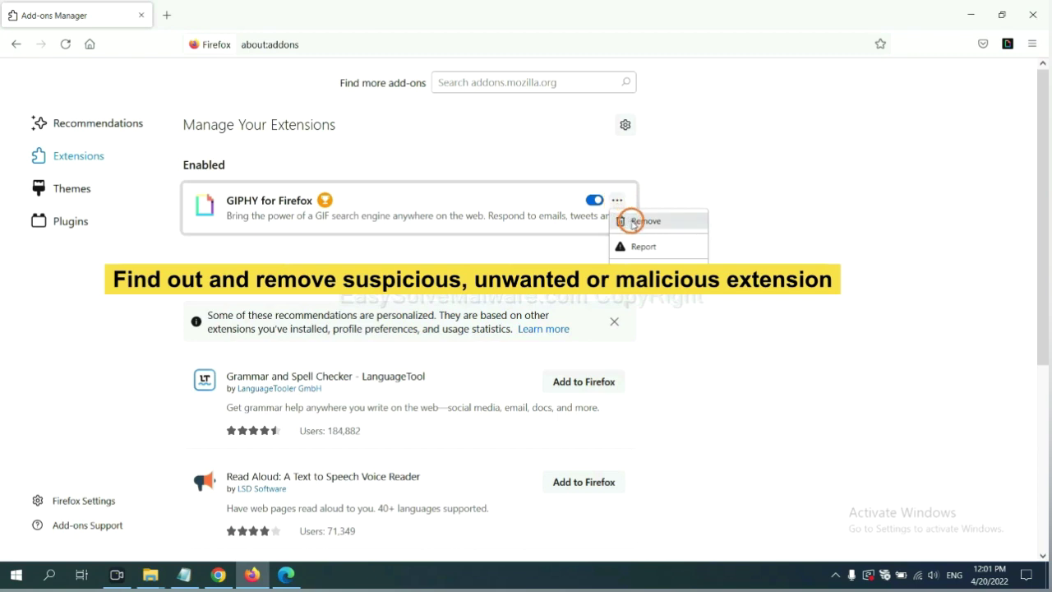
- Switch to Microsoft Edge, open its Extensions page, and remove the ArcVpn Free Fast VPN Proxy extension
left_click(285, 578)
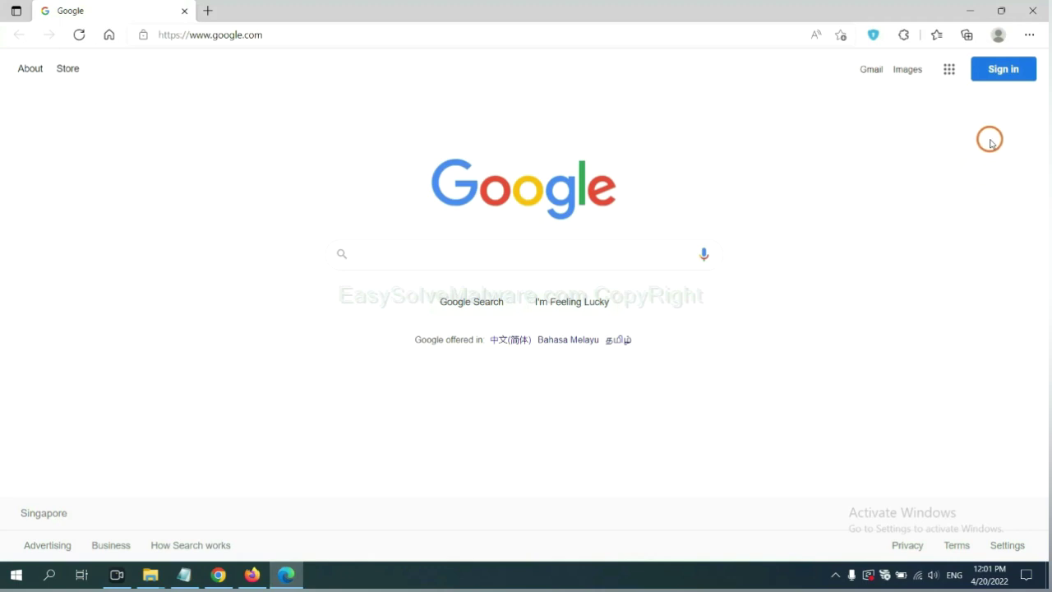
left_click(1026, 37)
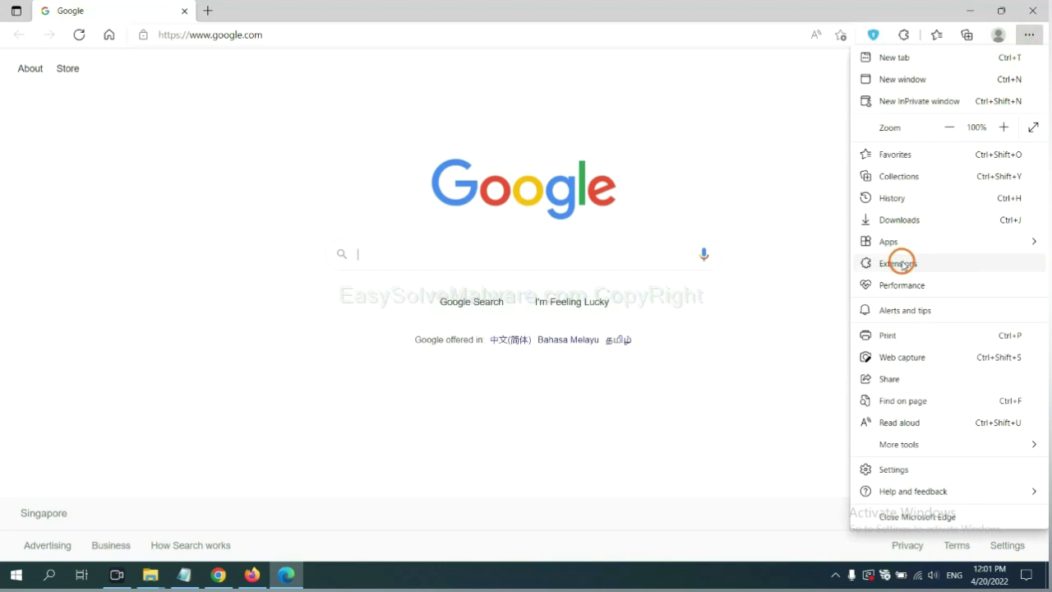
right_click(902, 263)
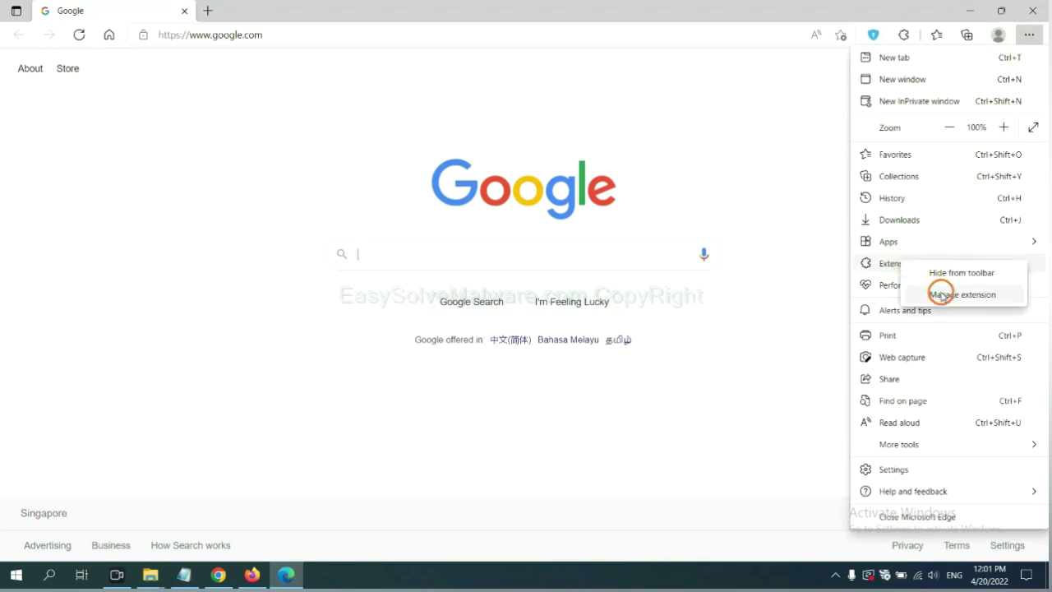
left_click(942, 295)
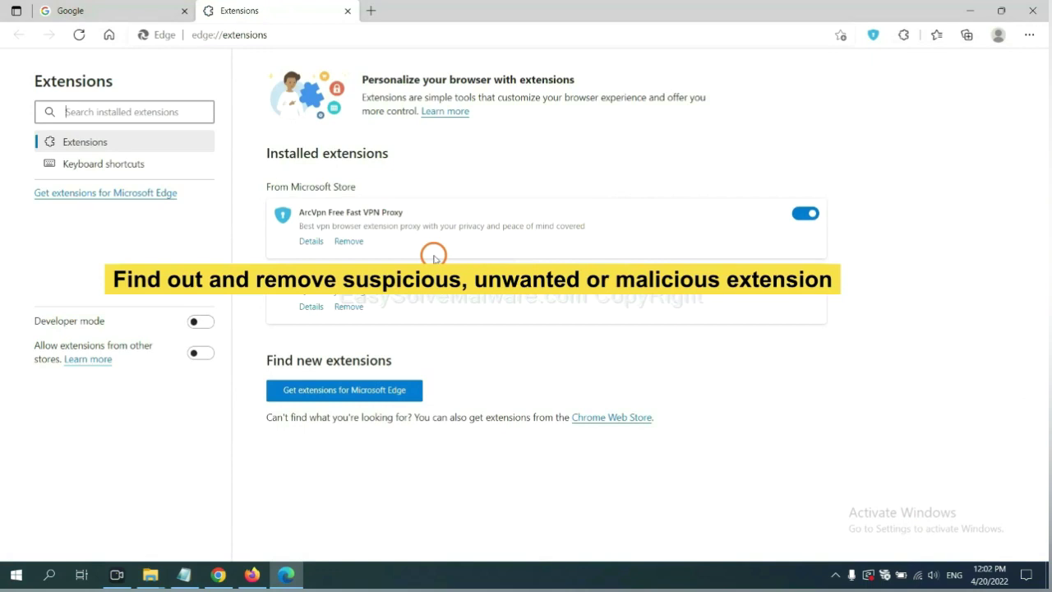
left_click(349, 241)
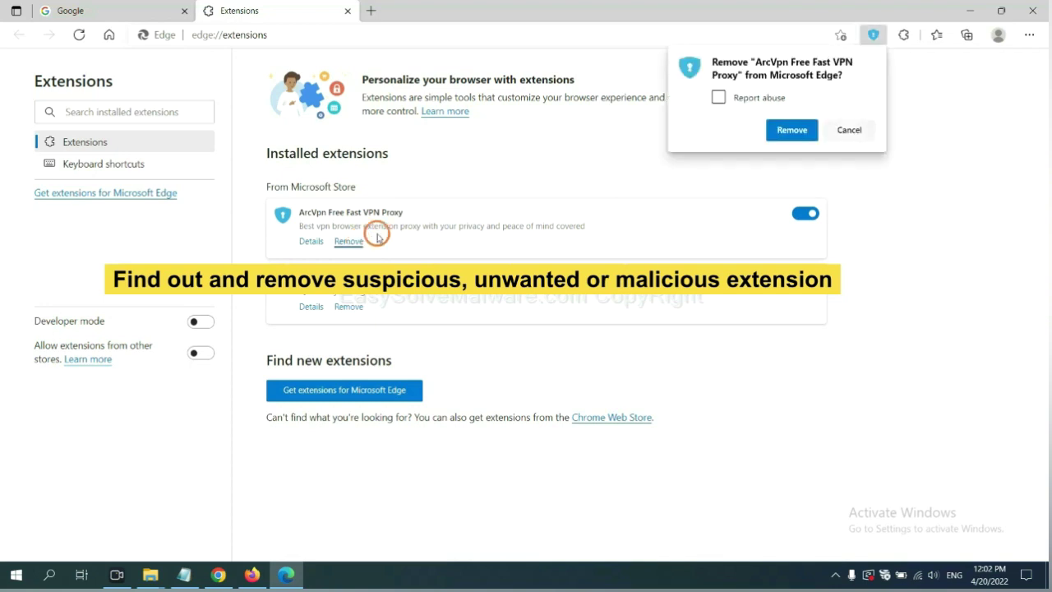
left_click(783, 133)
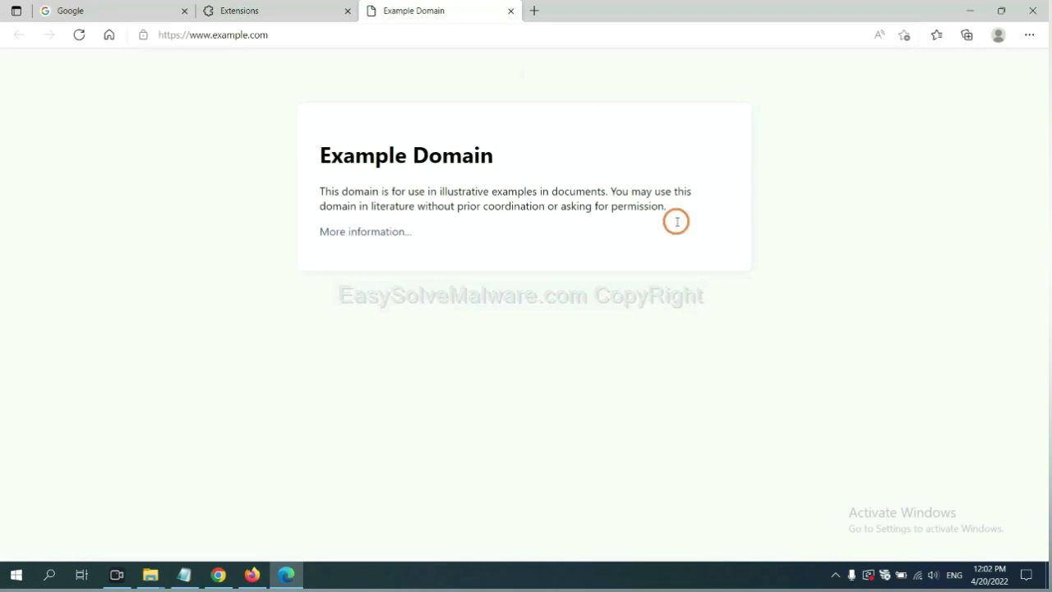
- Return to the removal notes, open the Run window, move it beside step 4, and launch "regedit" from it
left_click(1044, 583)
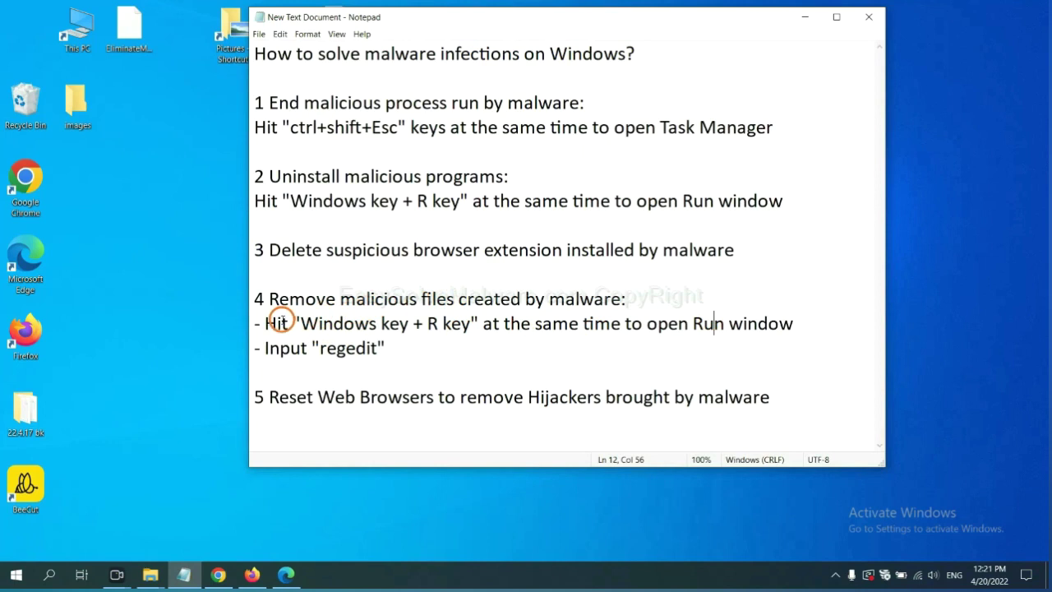
left_click_drag(266, 323, 595, 337)
left_click(606, 329)
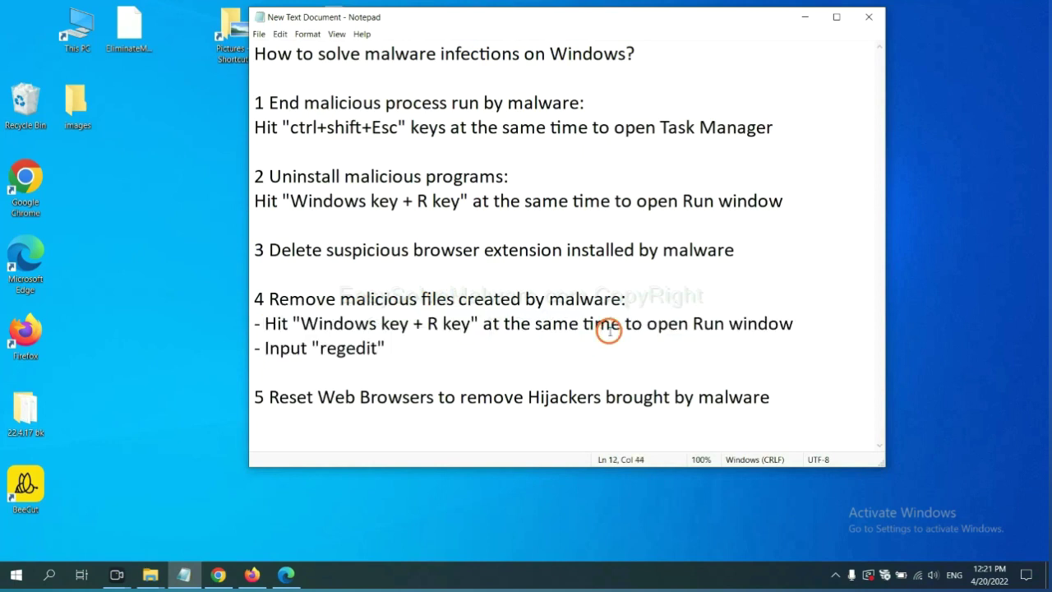
key("super+r")
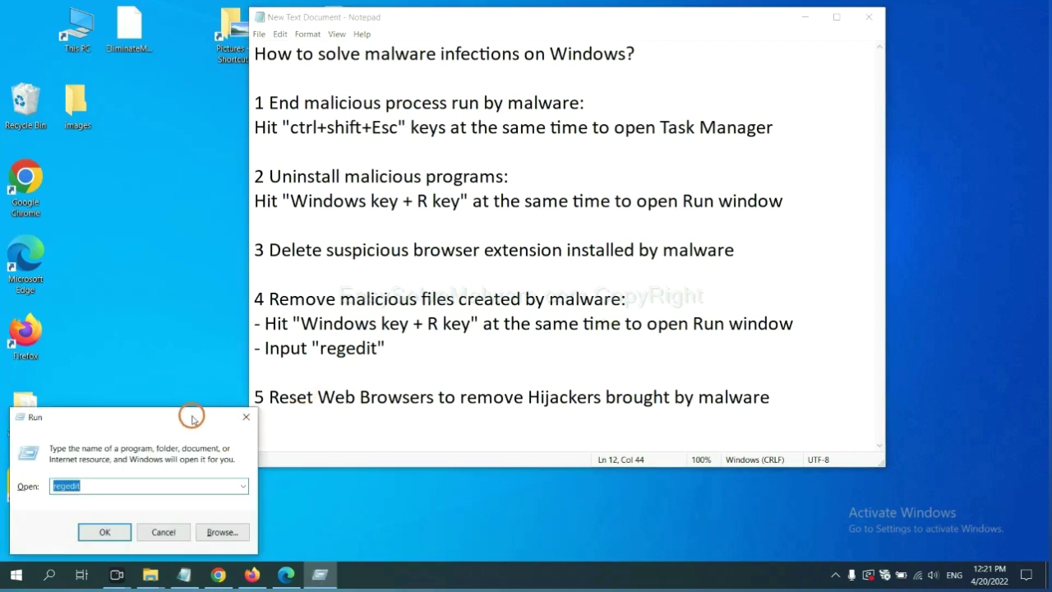
left_click_drag(194, 417, 837, 213)
left_click(740, 287)
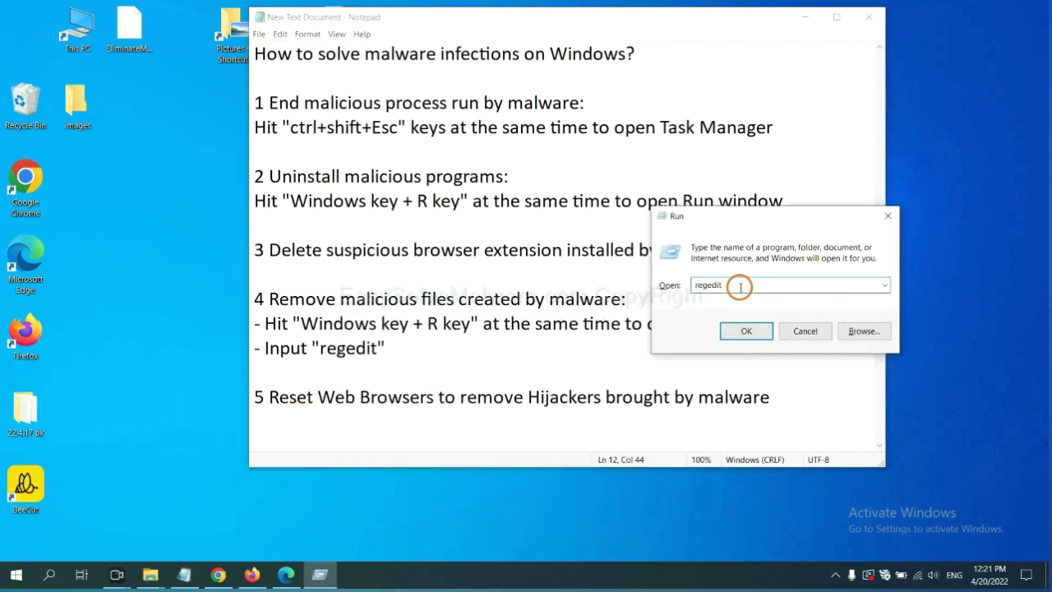
left_click(744, 330)
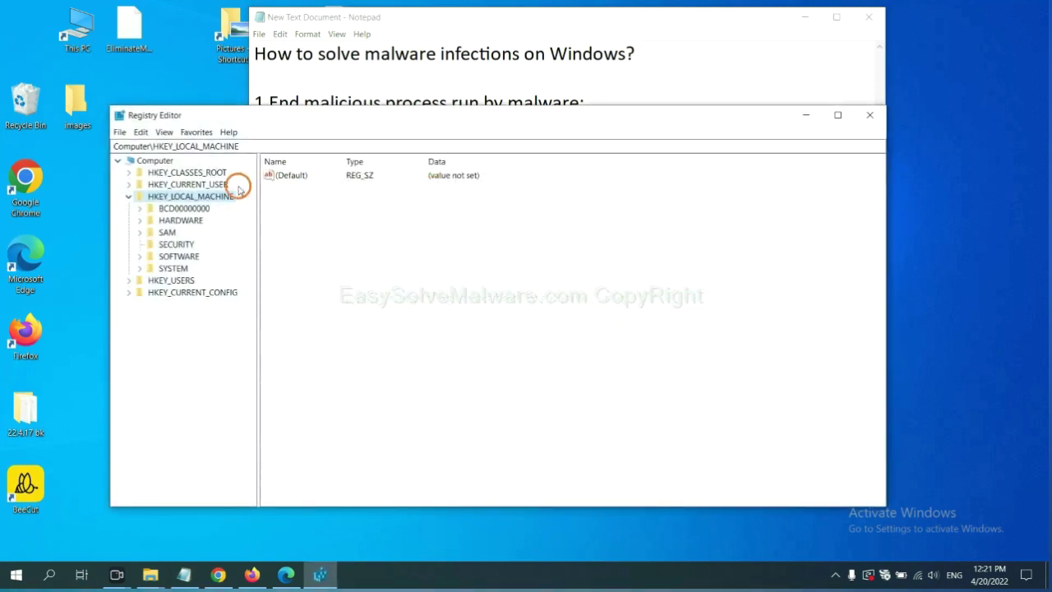
- Search the registry for the BeeCut name and bring up the available actions for the FEATURE_BROWSER_EMULATION key
left_click(143, 132)
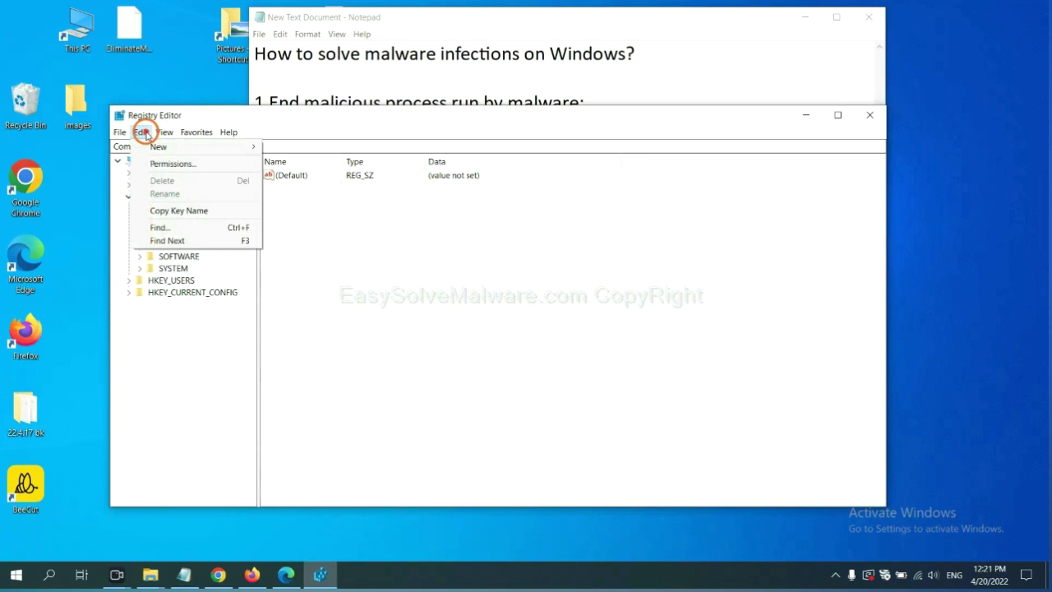
left_click(184, 228)
left_click_drag(298, 174, 400, 198)
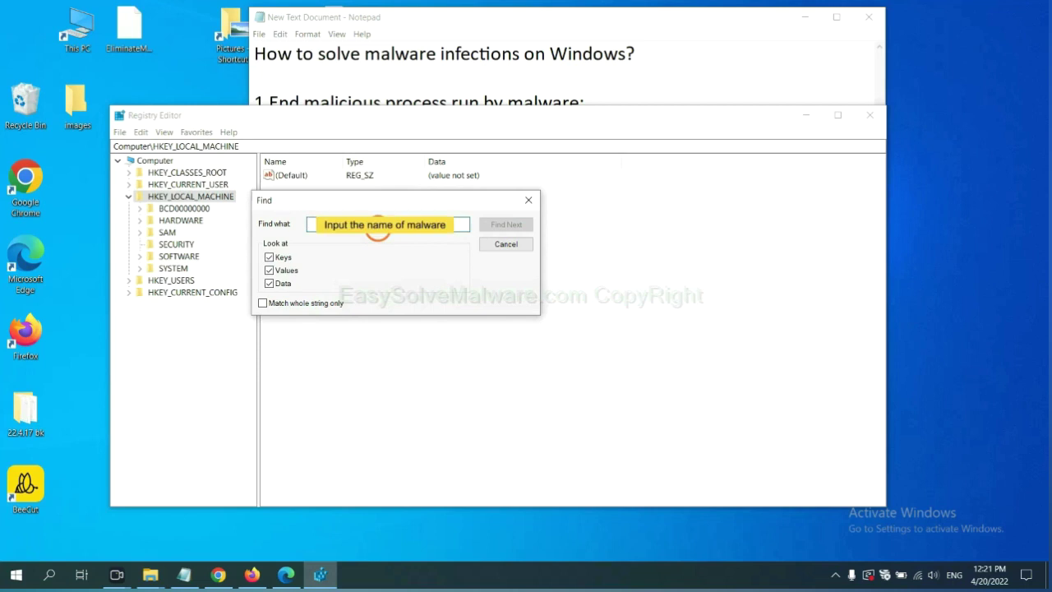
type("be")
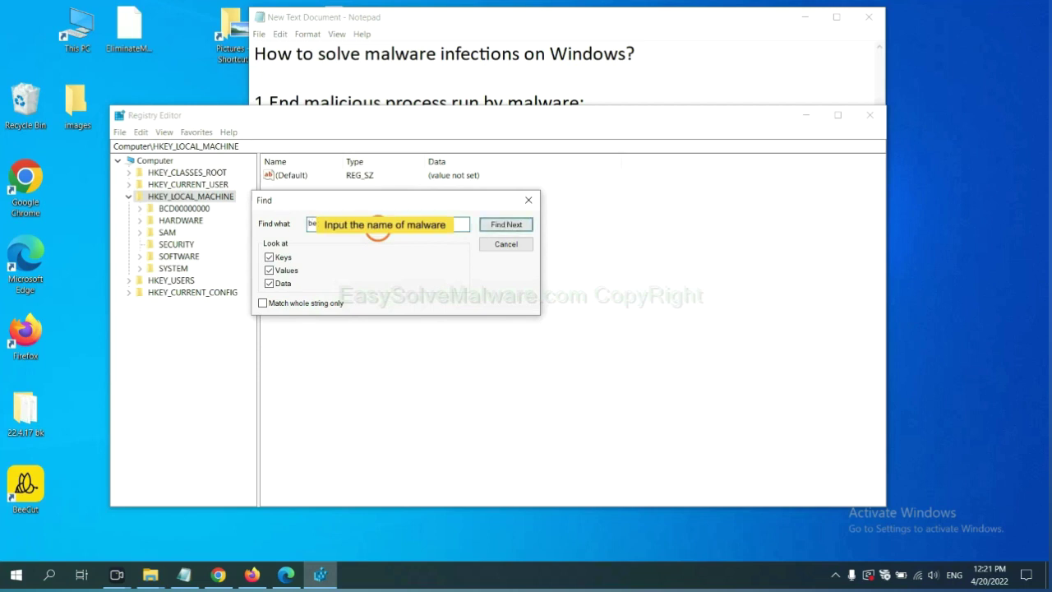
left_click(505, 226)
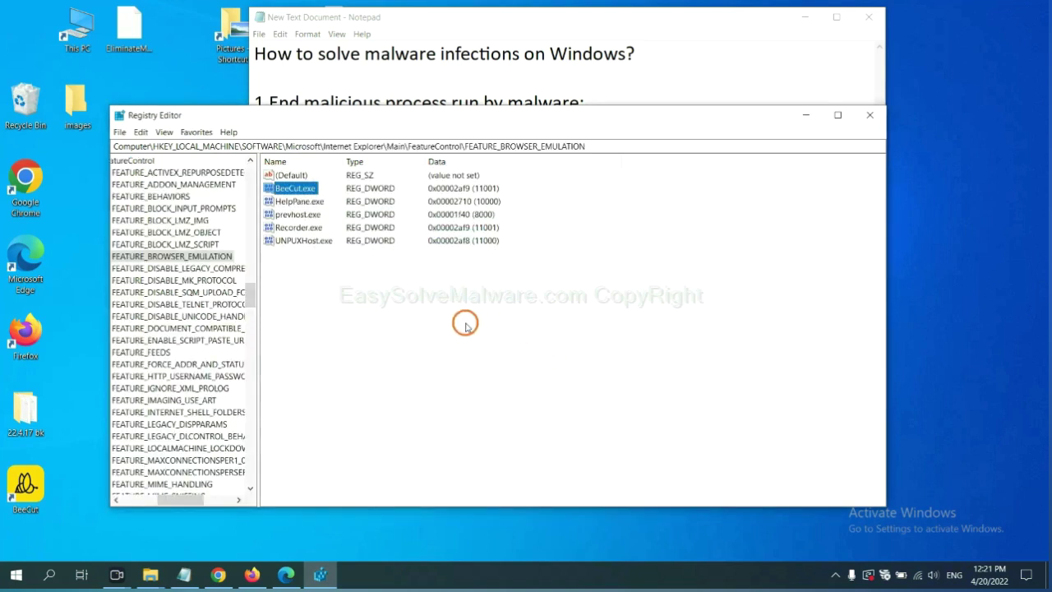
mouse_move(176, 499)
left_mouse_down()
mouse_move(153, 498)
mouse_move(168, 496)
left_mouse_up()
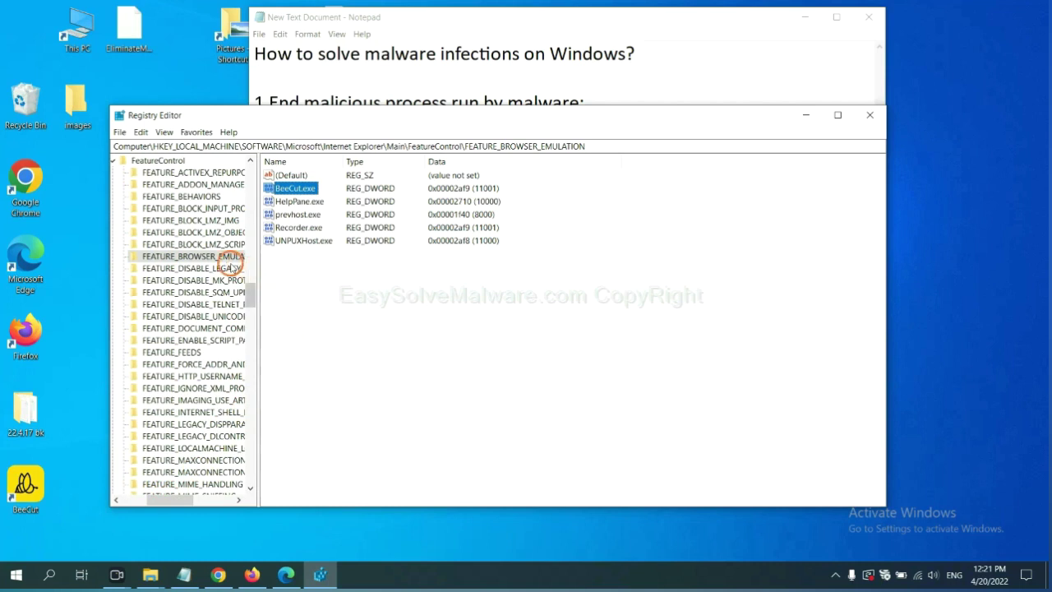
right_click(212, 256)
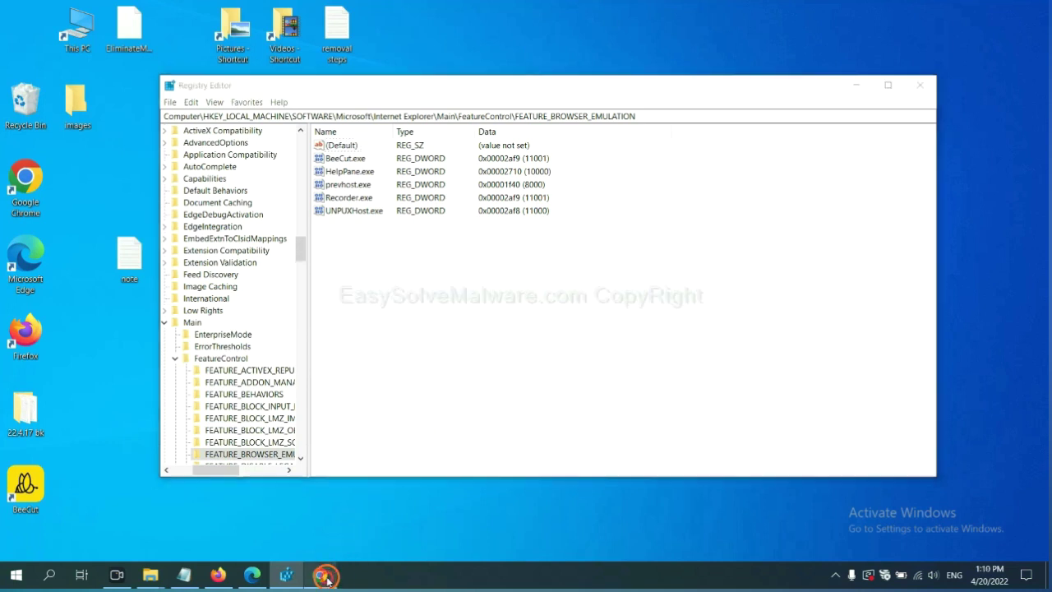
- Switch to Chrome and look through the malware removal guide's quick menu and SpyHunter downloads on easysolvemalware.com
left_click(319, 575)
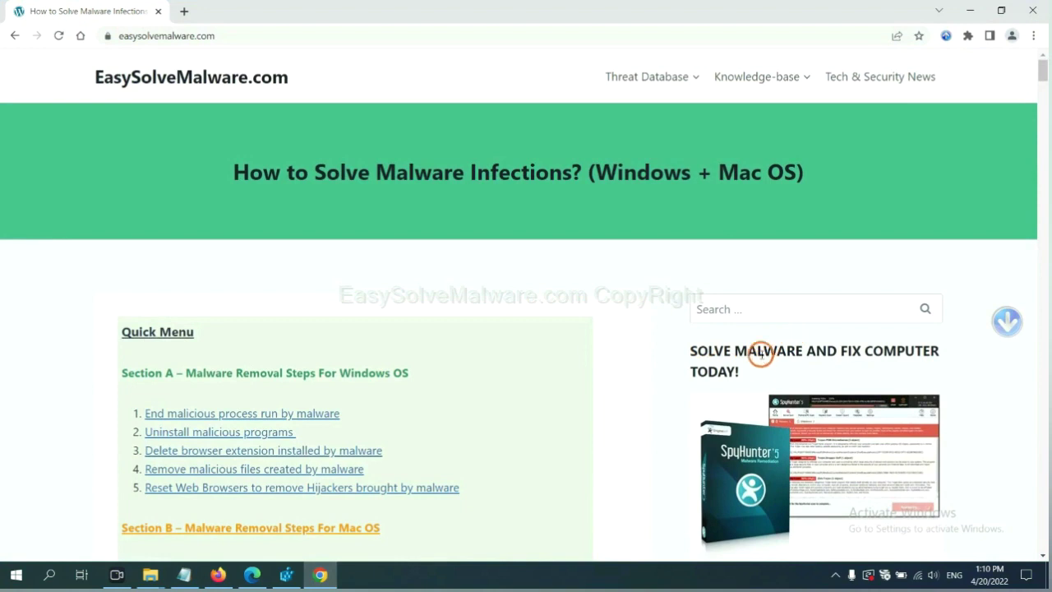
scroll(761, 353, "down", 1)
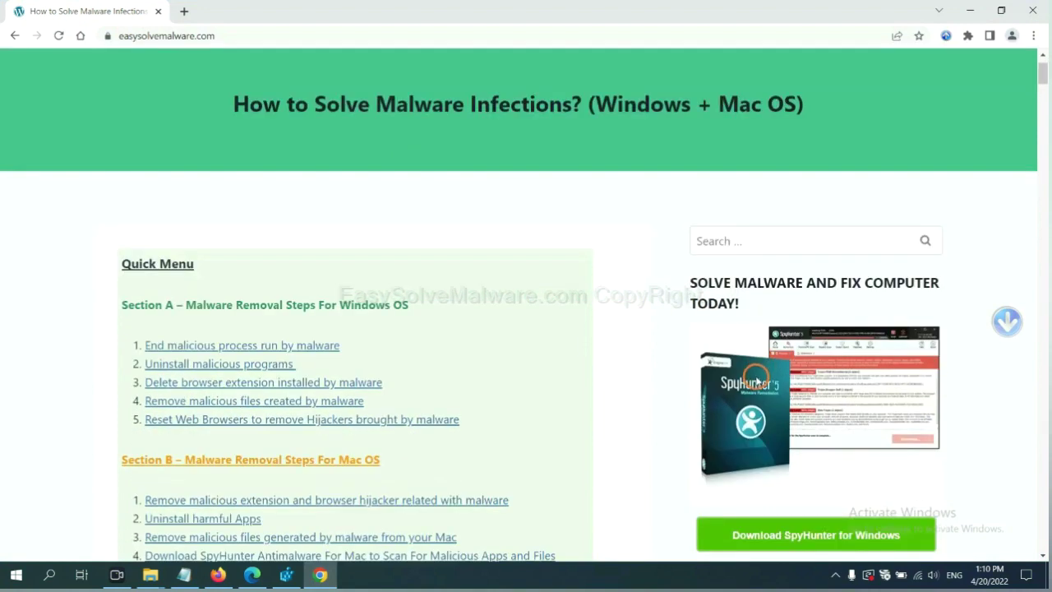
scroll(756, 382, "up", 1)
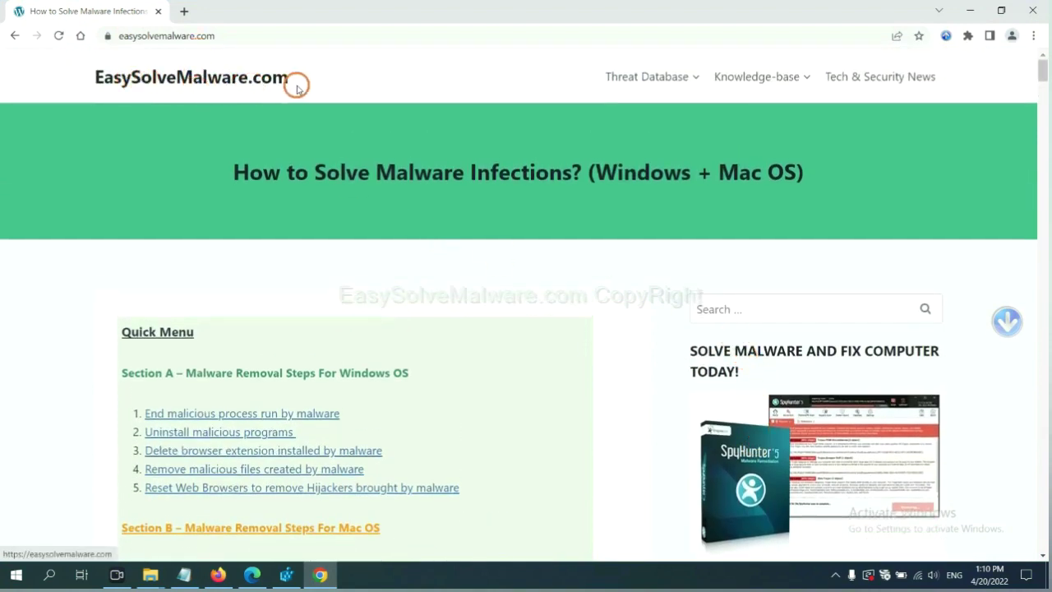
scroll(871, 403, "down", 1)
scroll(874, 406, "down", 2)
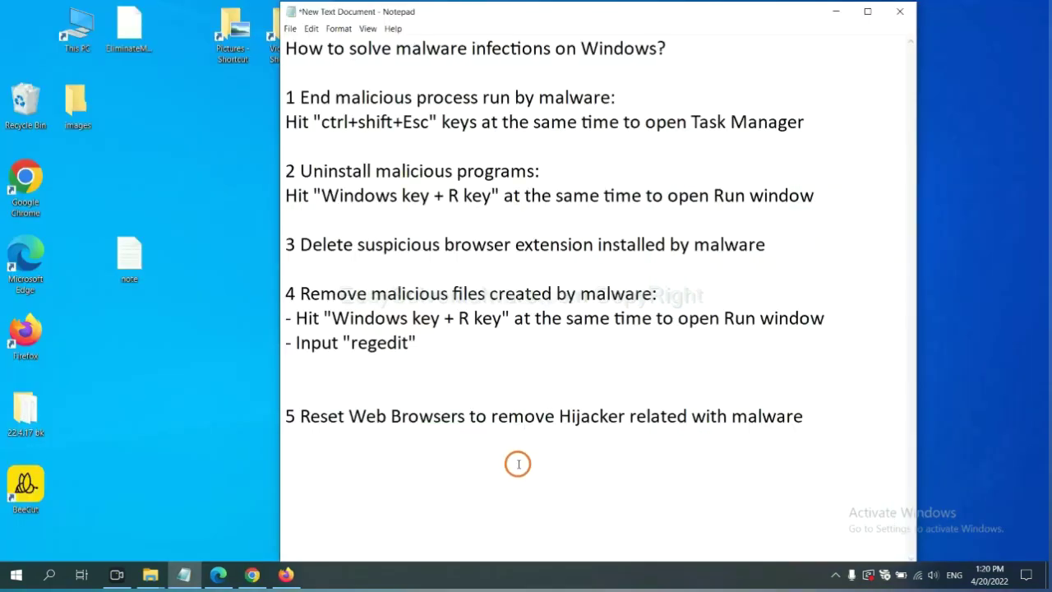
- In Chrome, search the settings for "reset" and open the prompt to restore settings to their original defaults
left_click(241, 580)
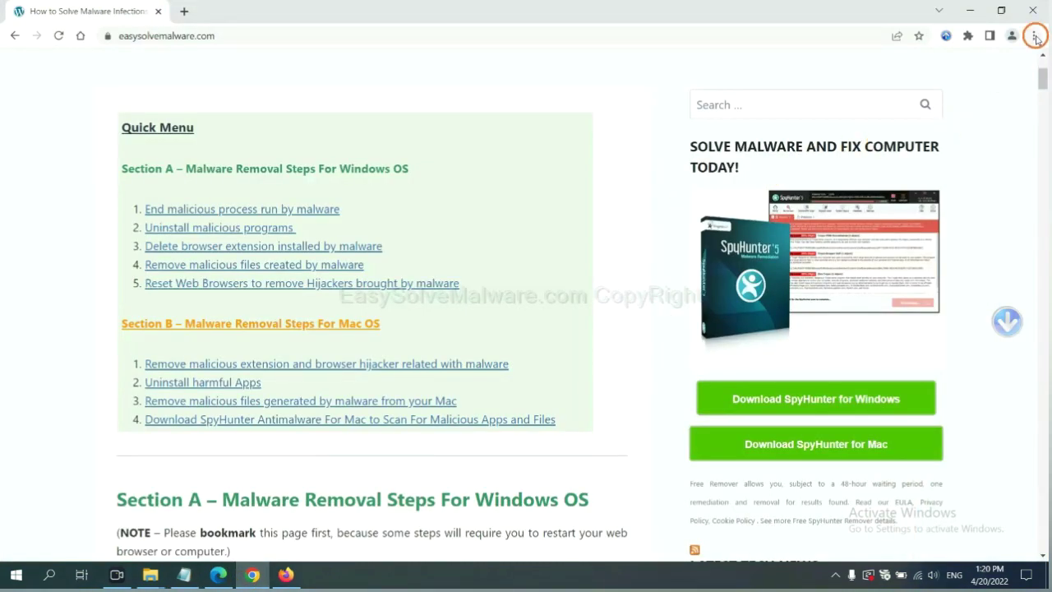
left_click(1034, 36)
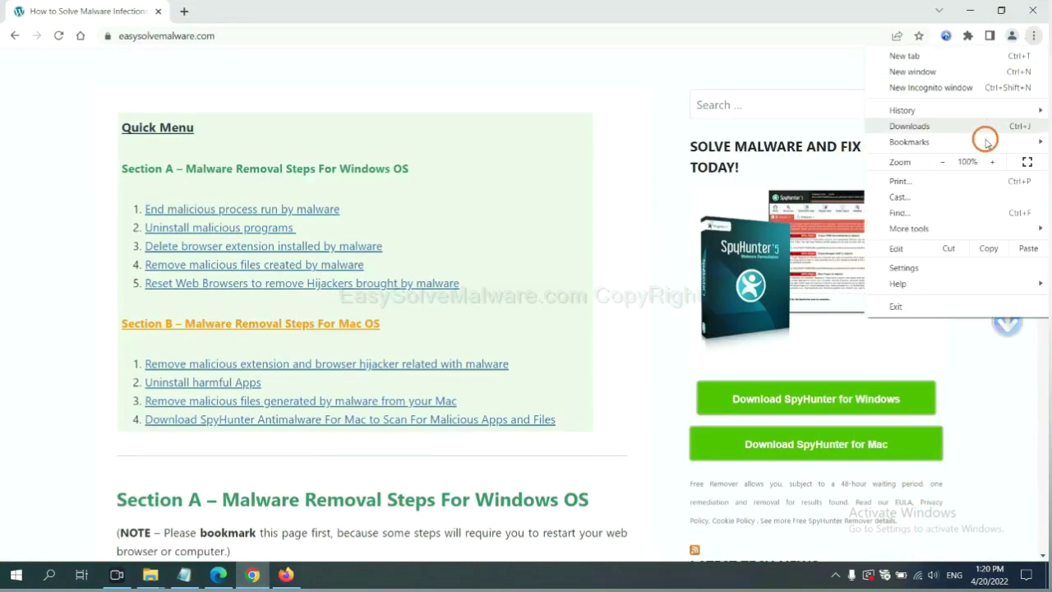
left_click(918, 259)
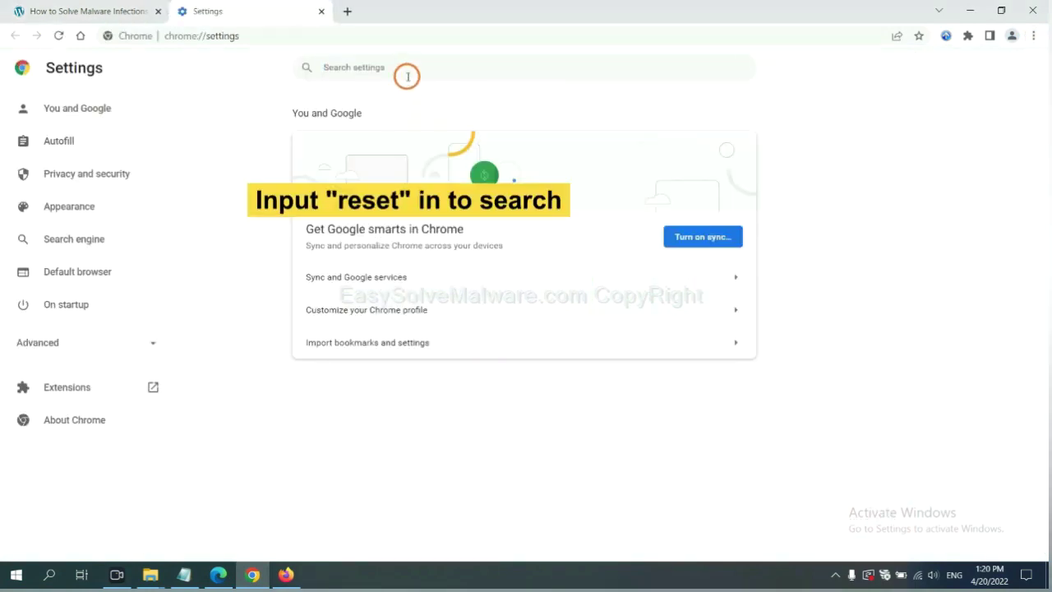
type("reset")
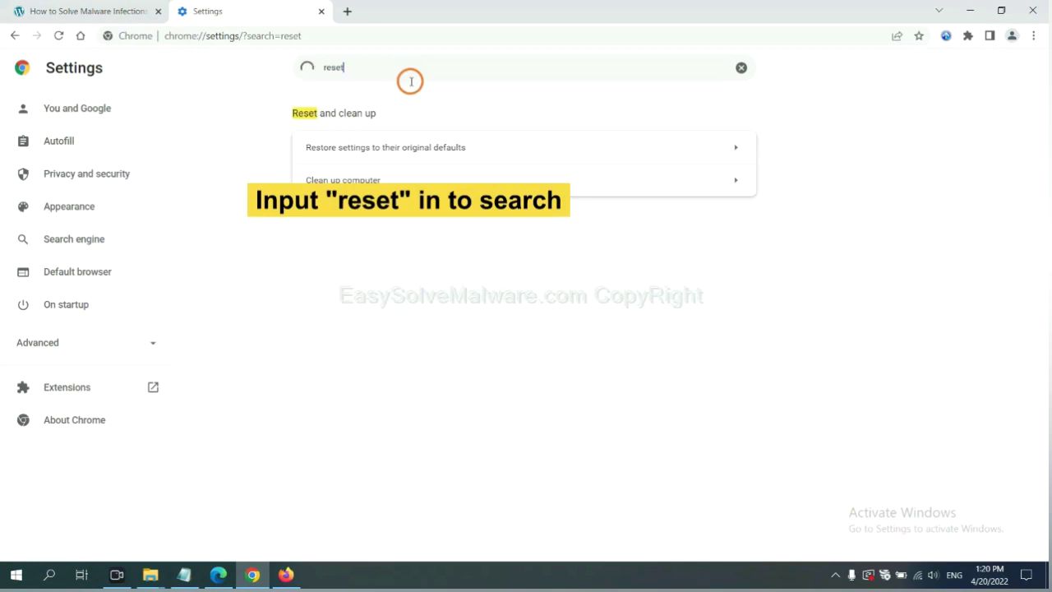
left_click(448, 146)
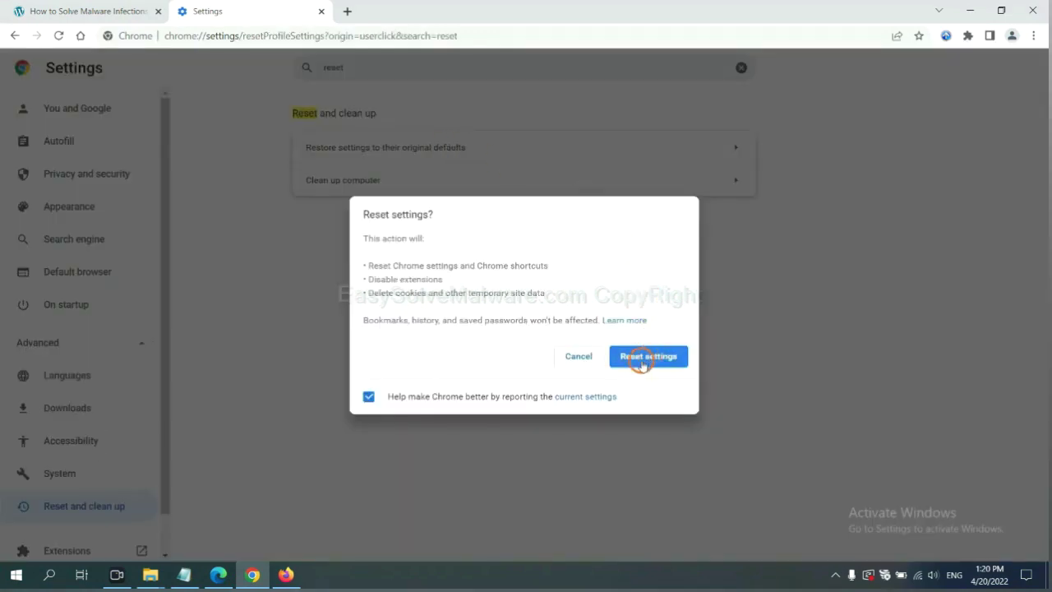
- Switch to Firefox, open its troubleshooting information page, and bring up the prompt to refresh Firefox to its default settings
left_click(286, 574)
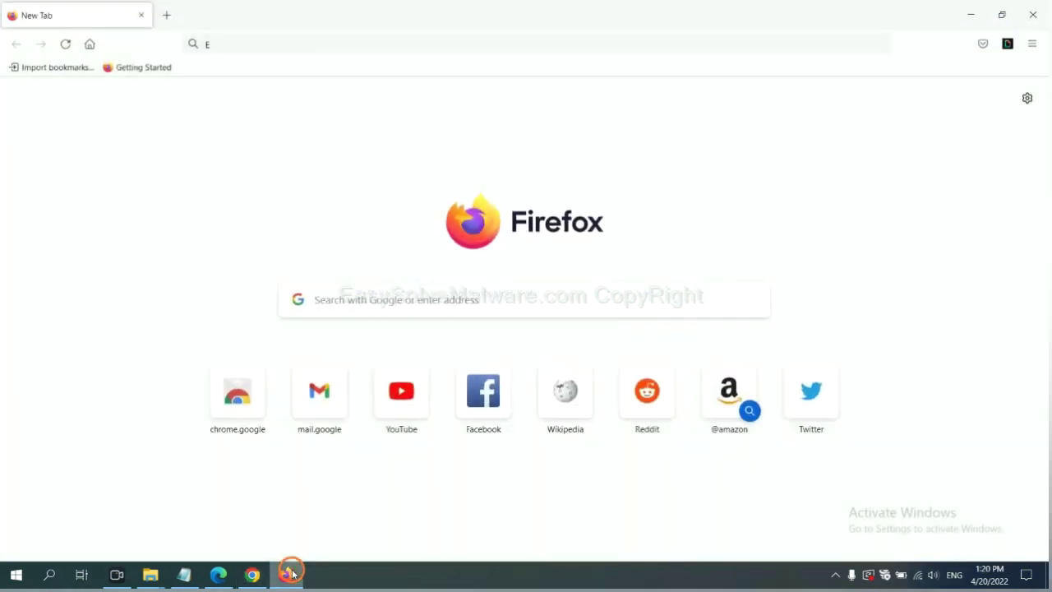
left_click(1032, 46)
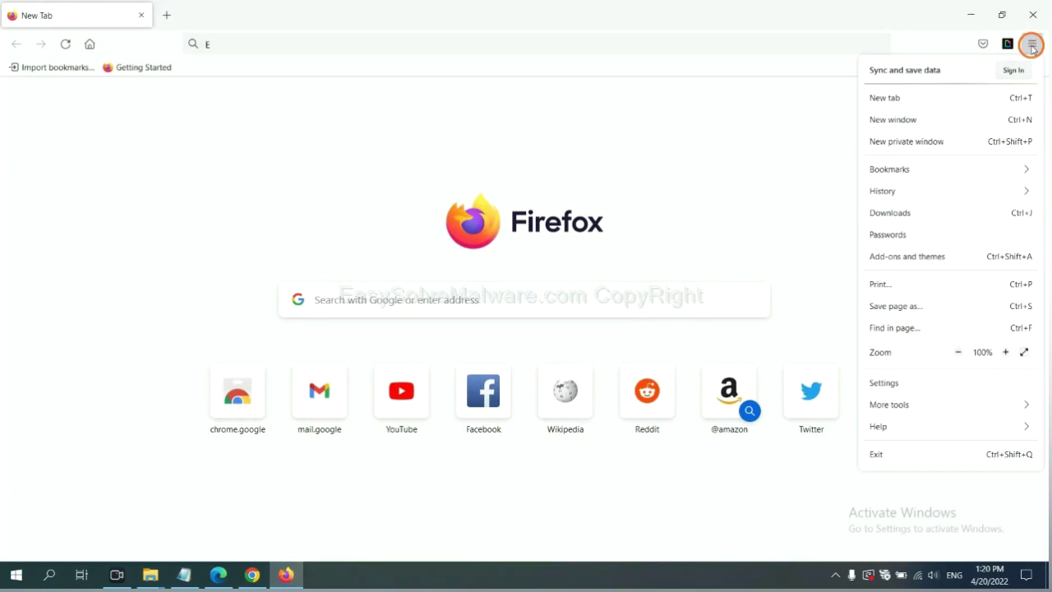
left_click(901, 425)
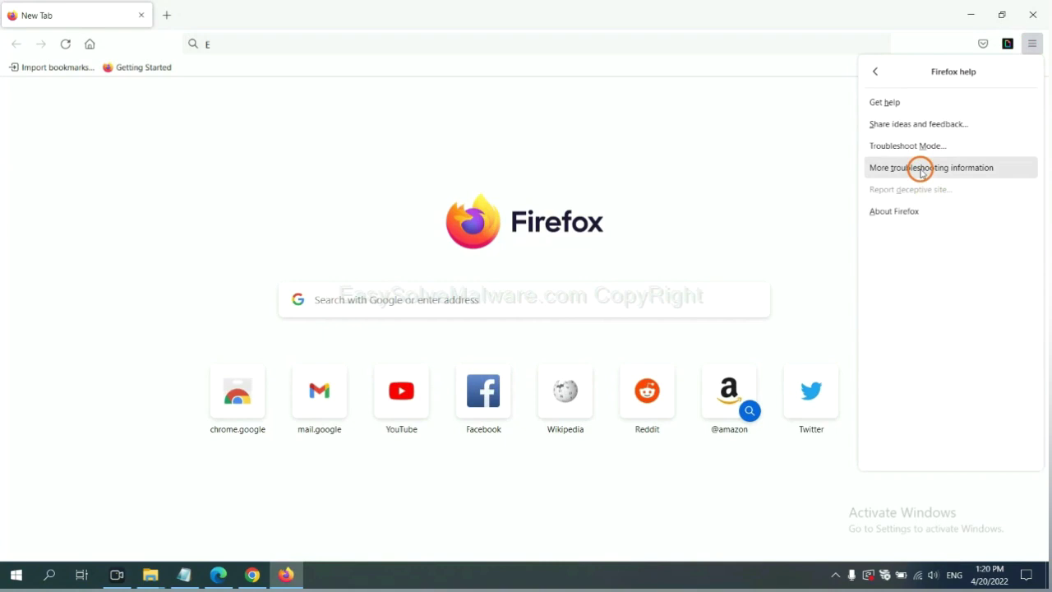
left_click(920, 169)
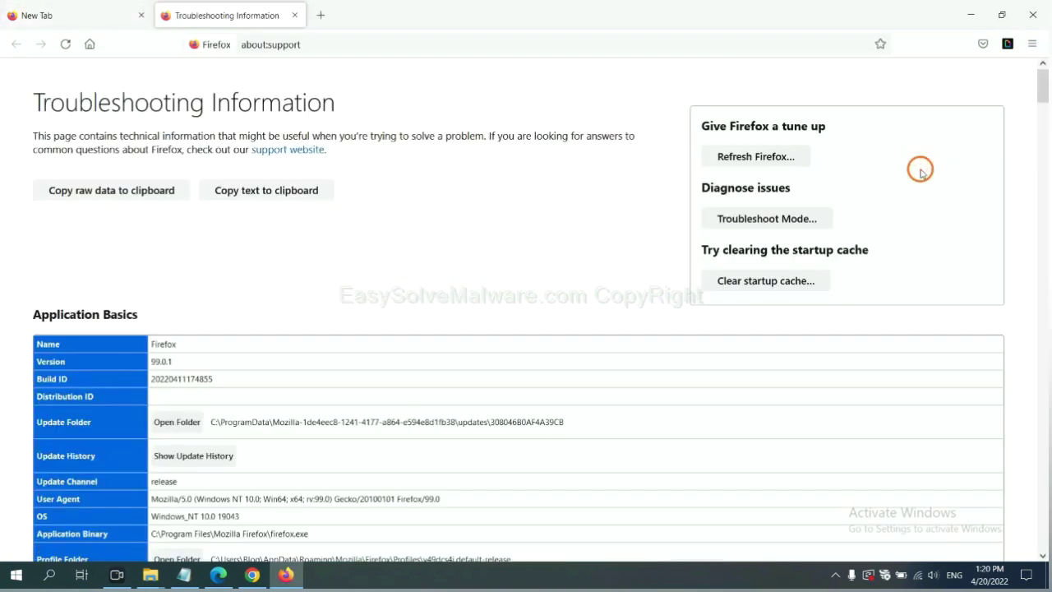
left_click(737, 159)
left_click(568, 160)
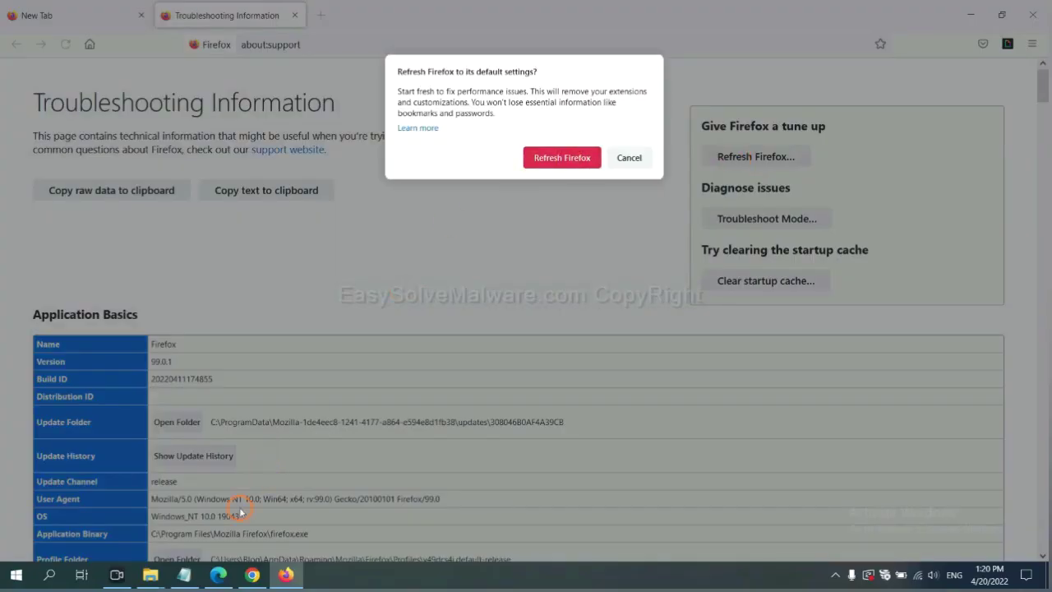
- Switch to Microsoft Edge, search its settings for "reset", and open the prompt to restore settings to their default values
left_click(222, 574)
left_click(960, 142)
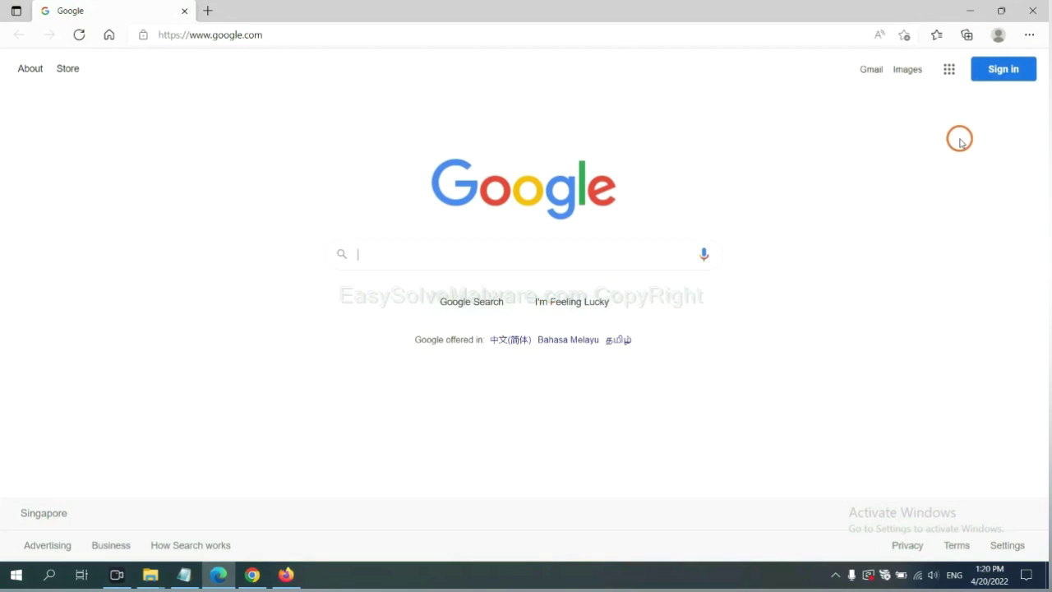
left_click(1029, 37)
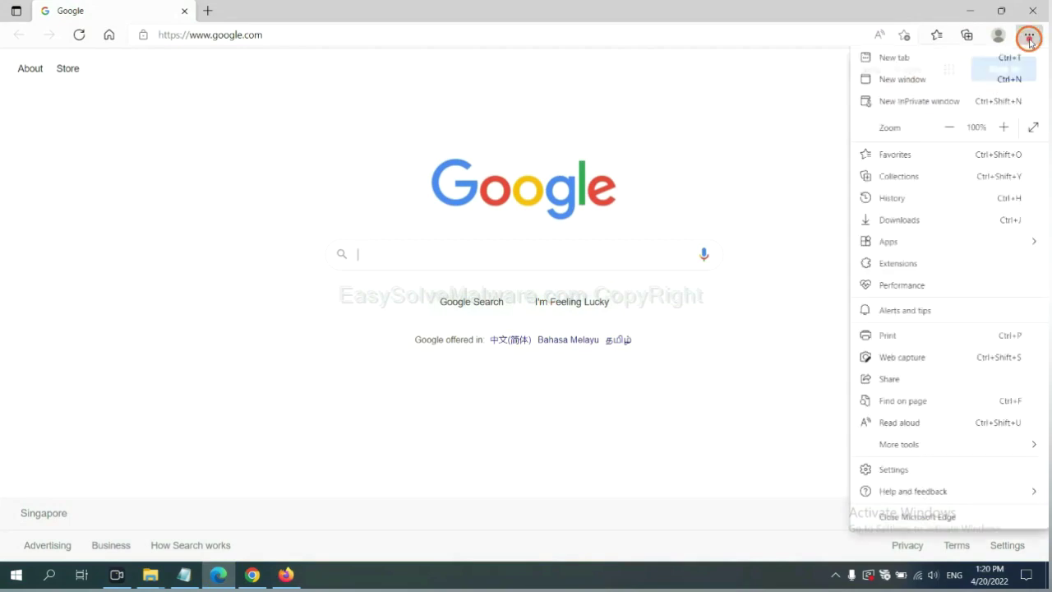
left_click(905, 469)
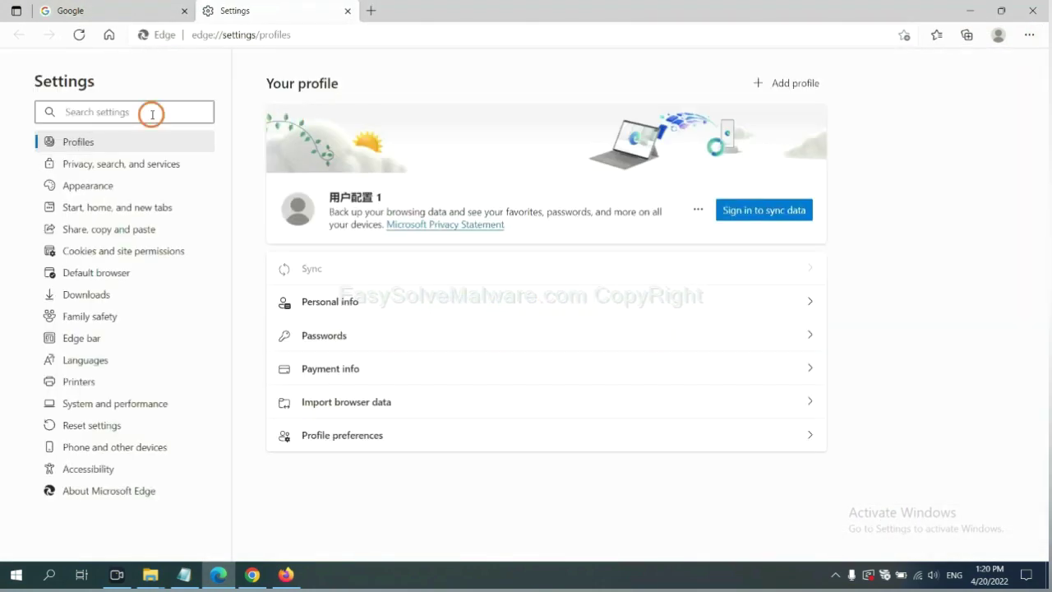
type("re")
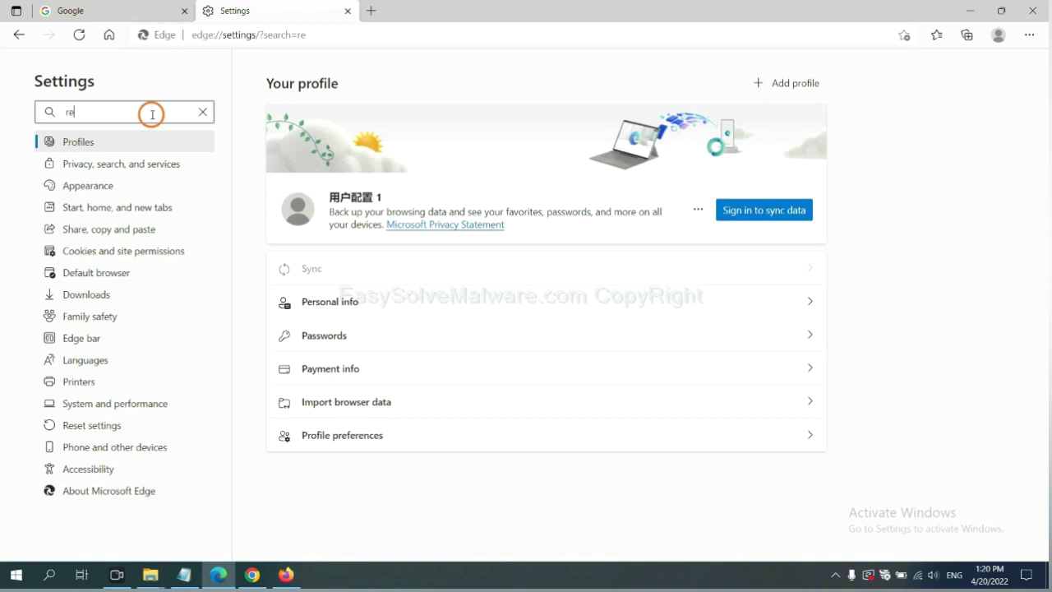
type("set")
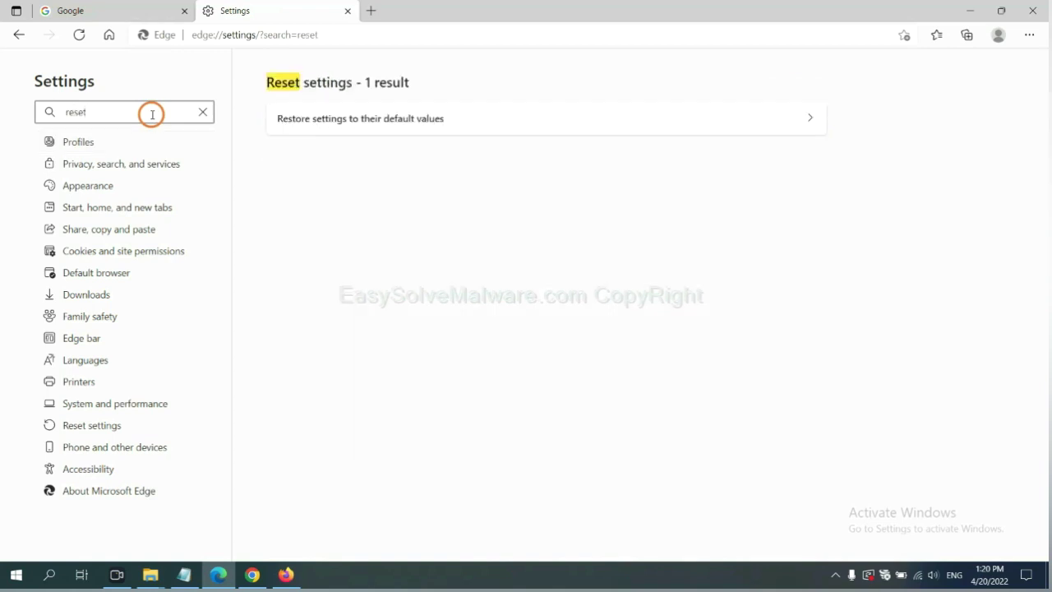
left_click(368, 115)
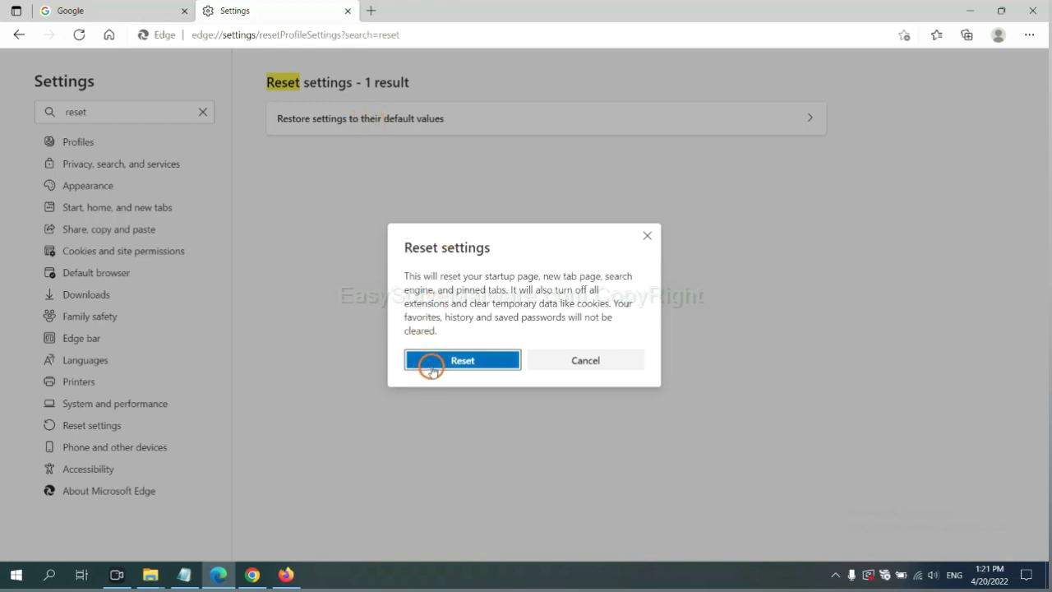